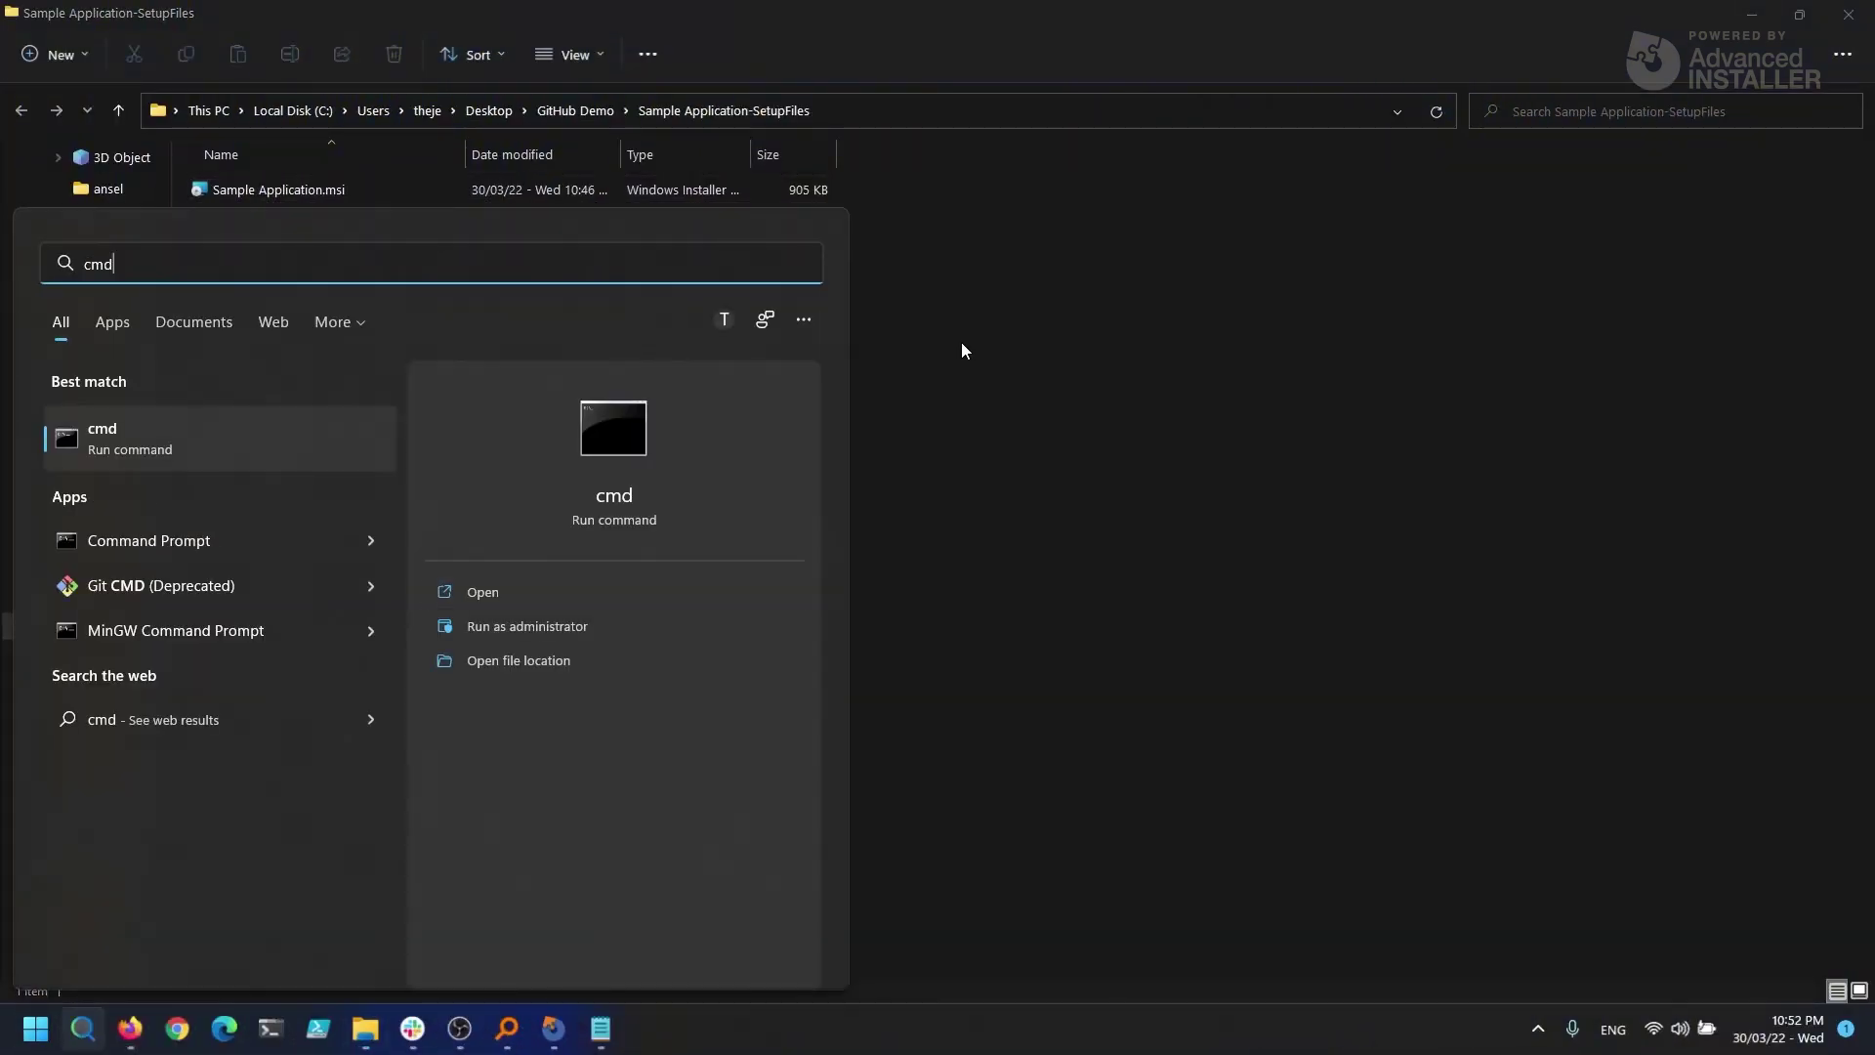
Step: Open an elevated Command Prompt and start 'msiexec /i' with the quoted Sample Application.msi path and /l*v
{"action": "key", "text": "Return"}
{"action": "left_click", "coordinate": [293, 189]}
{"action": "right_click", "coordinate": [318, 189]}
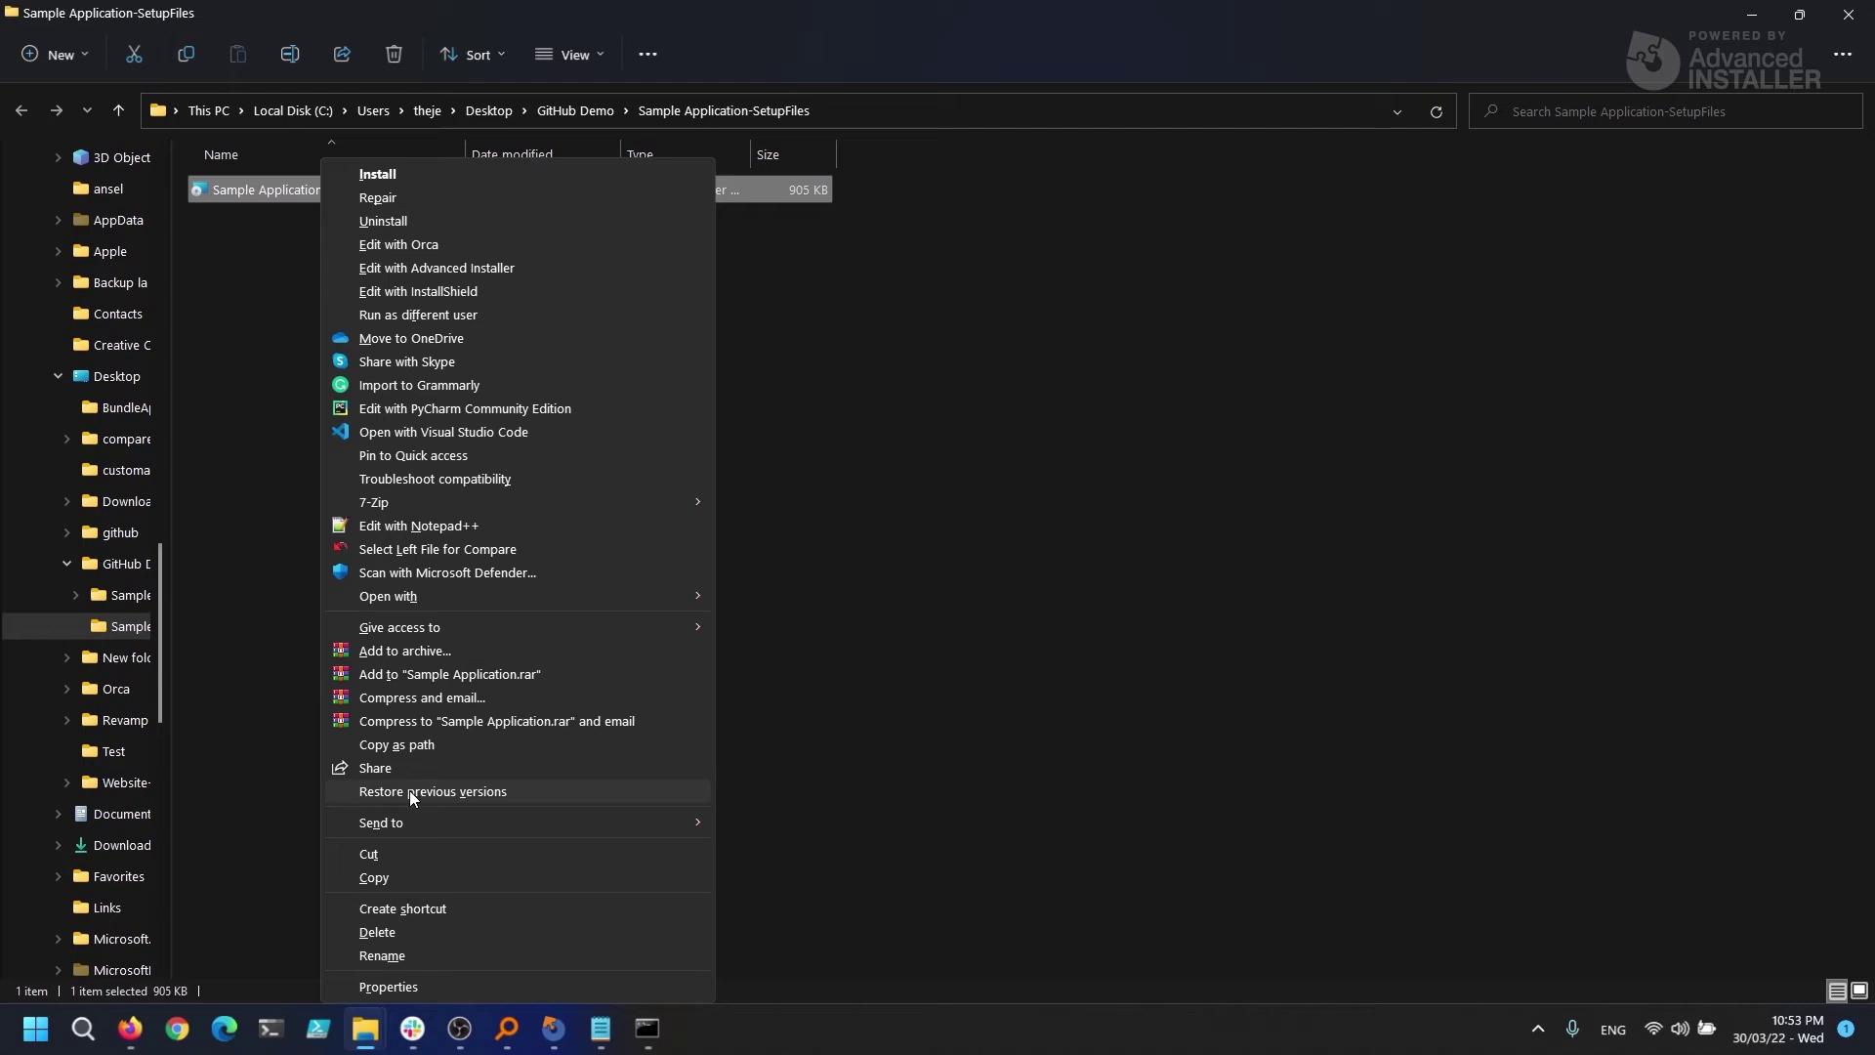
{"action": "left_click", "coordinate": [626, 710]}
{"action": "key", "text": "alt+Tab"}
{"action": "type", "text": "msiexec /i"}
{"action": "type", "text": "\"C:\\Users\\theje\\Desktop\\GitHub Demo\\Sample Application-SetupFiles\\Sample Application.msi\""}
{"action": "type", "text": "/l*v"}
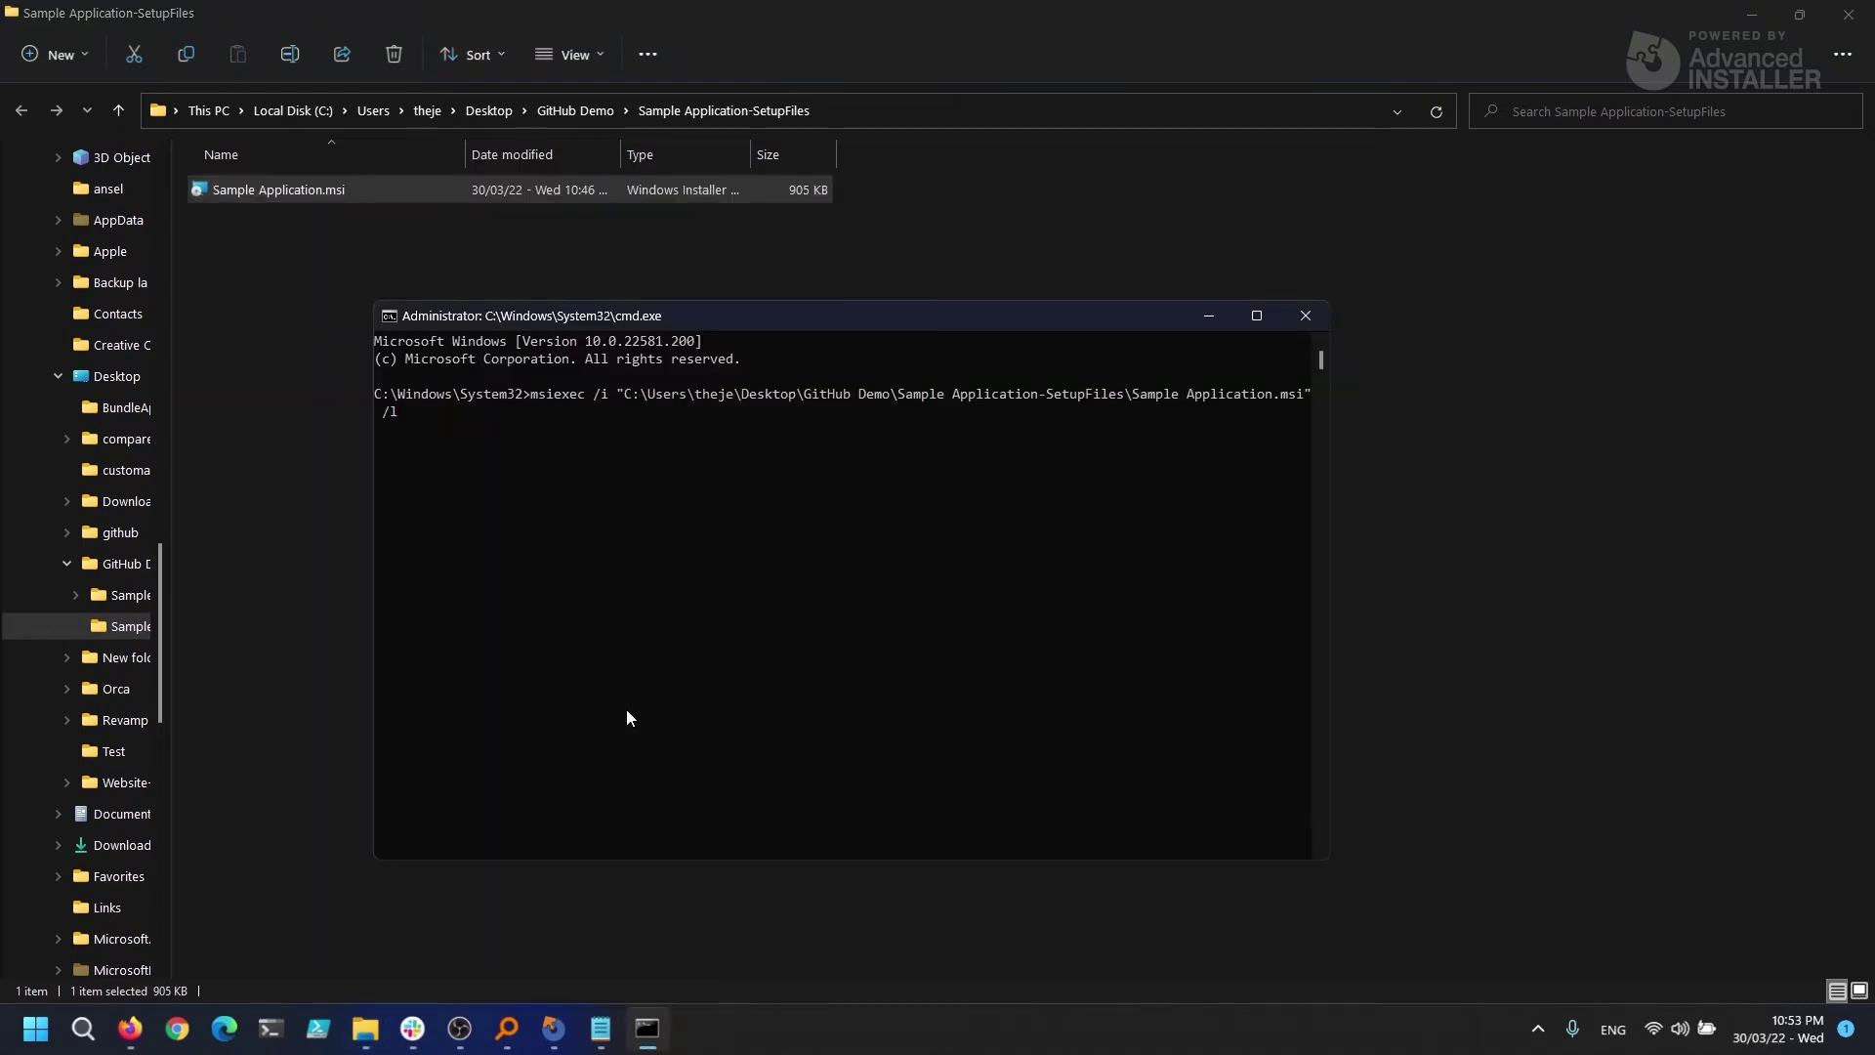
Step: Finish the command with the setup folder's \log.log path and /qb, run it, and dismiss the error
{"action": "left_click", "coordinate": [988, 256]}
{"action": "key", "text": "alt+d"}
{"action": "key", "text": "ctrl+c"}
{"action": "key", "text": "alt+Tab"}
{"action": "type", "text": "\""}
{"action": "key", "text": "ctrl+v"}
{"action": "type", "text": "\\"}
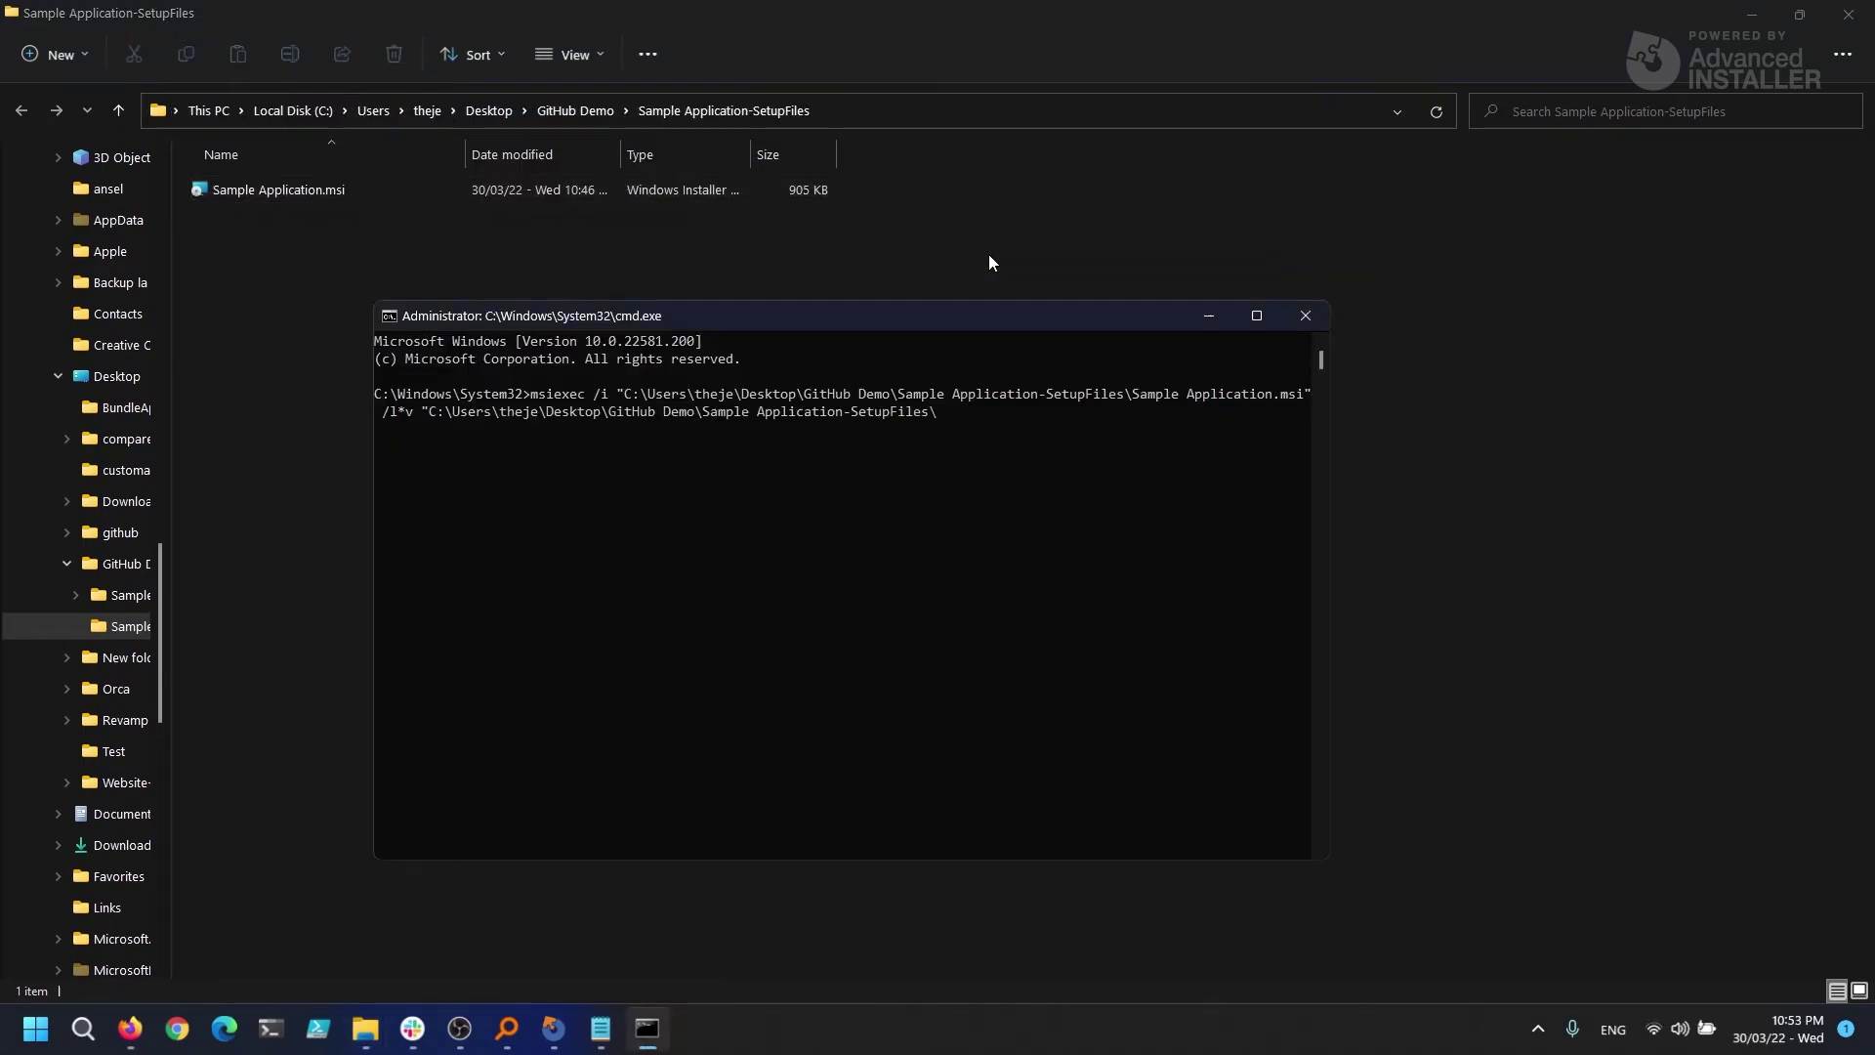
{"action": "type", "text": "log.log\" /qb"}
{"action": "key", "text": "Return"}
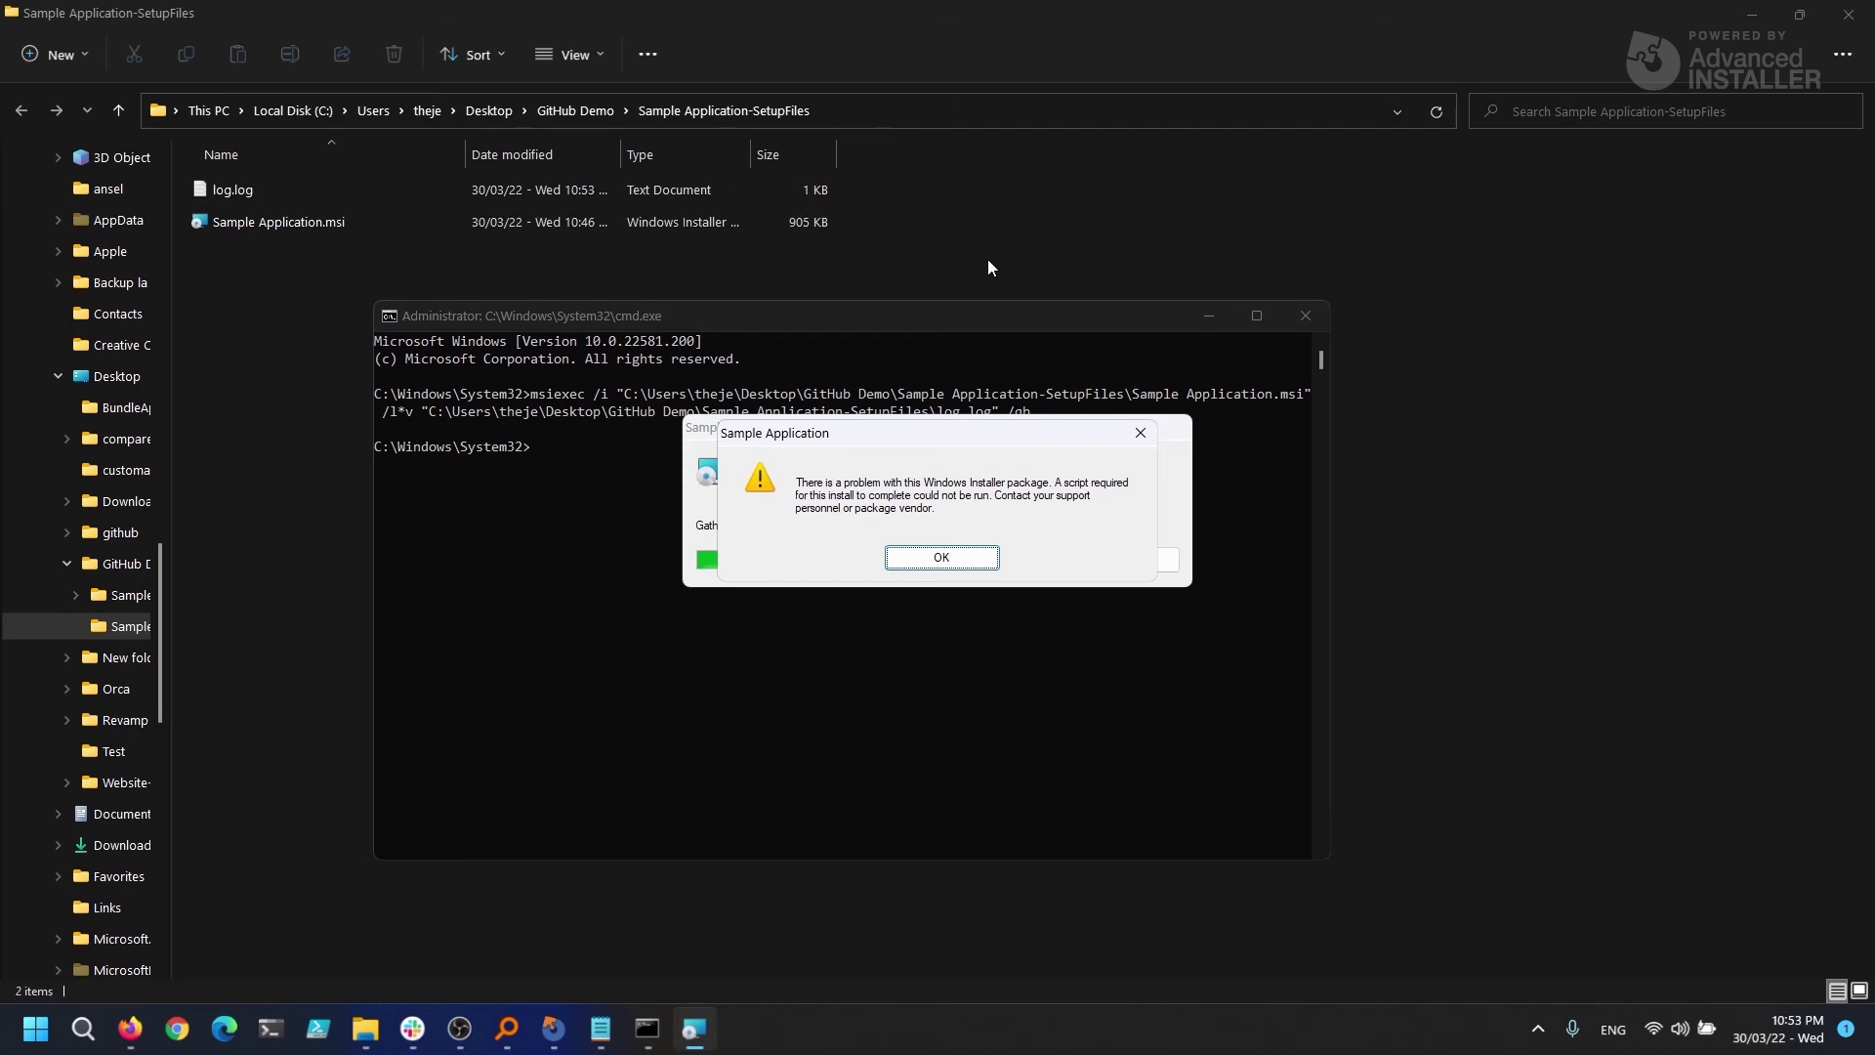
{"action": "left_click", "coordinate": [939, 558]}
Step: Open log.log, find 'return value 3', and highlight the regwrite.vbs Error 1720 lines
{"action": "double_click", "coordinate": [244, 191]}
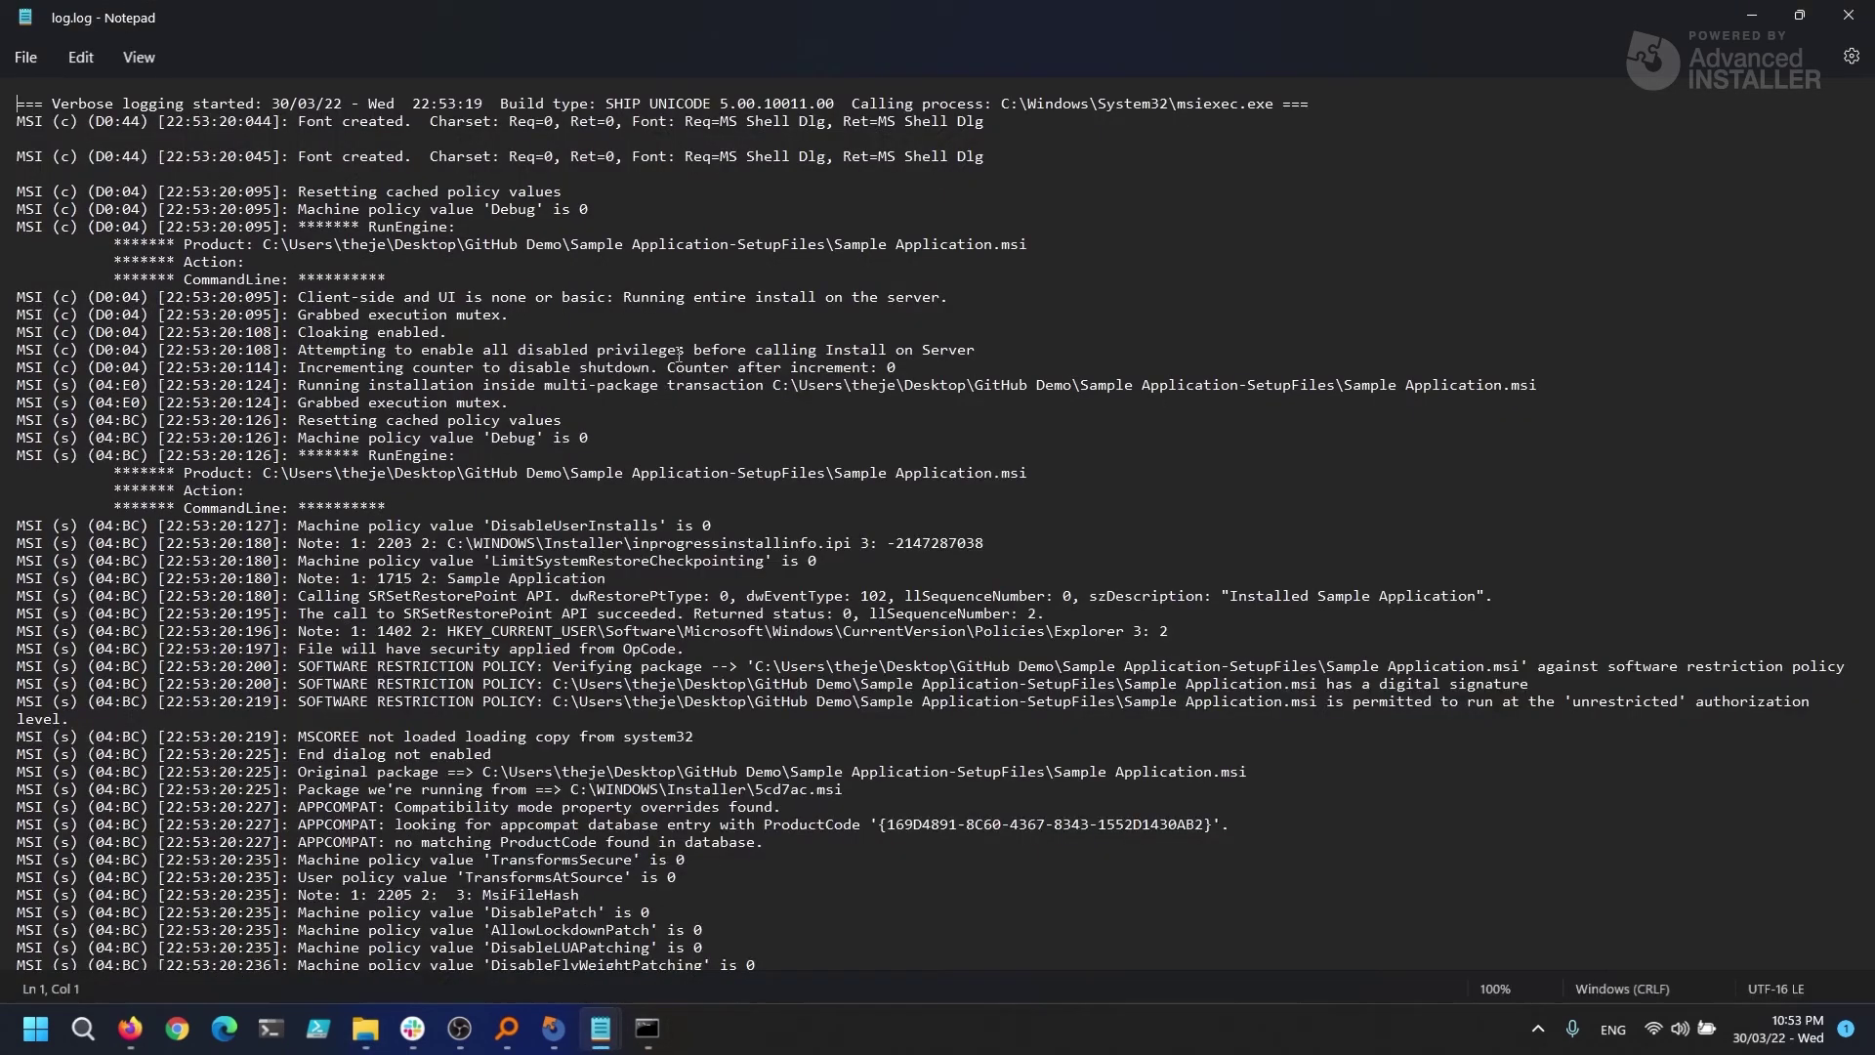
{"action": "key", "text": "ctrl+f"}
{"action": "type", "text": "return value 3"}
{"action": "key", "text": "Return"}
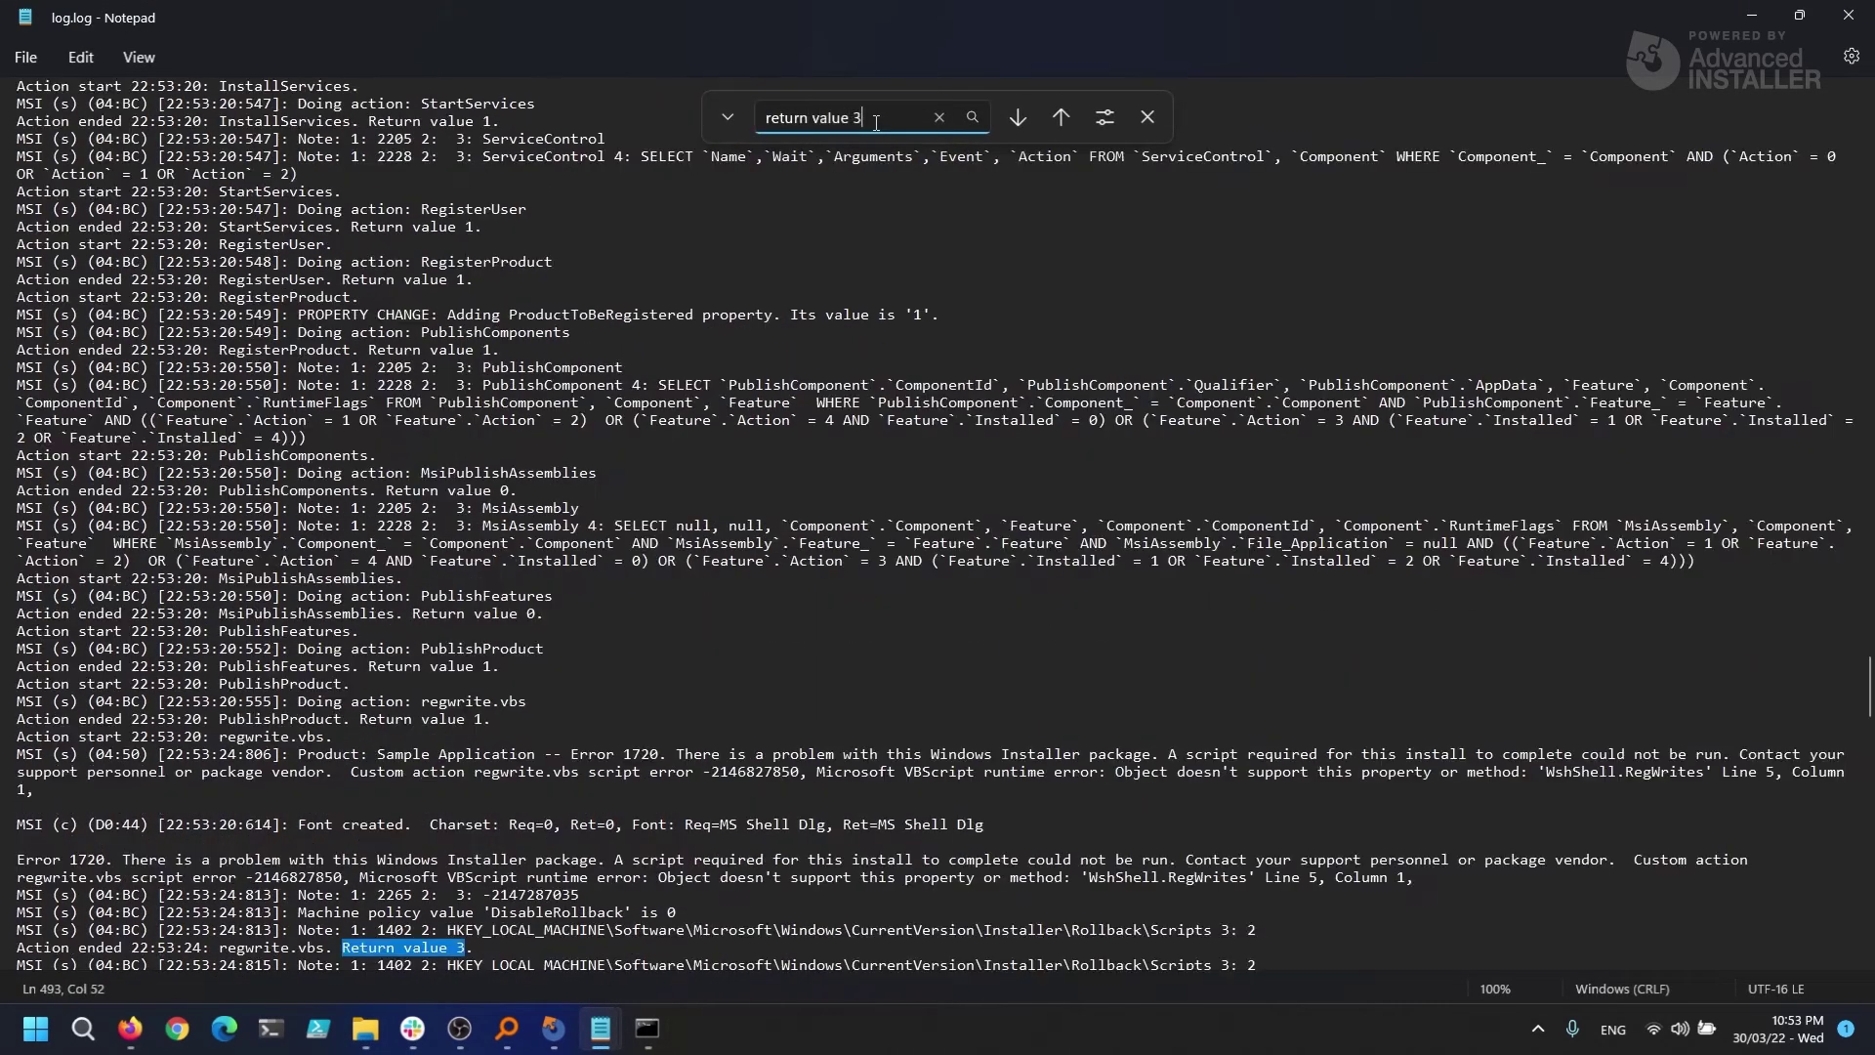
{"action": "key", "text": "Escape"}
{"action": "scroll", "coordinate": [481, 894], "scroll_direction": "down", "scroll_amount": 1}
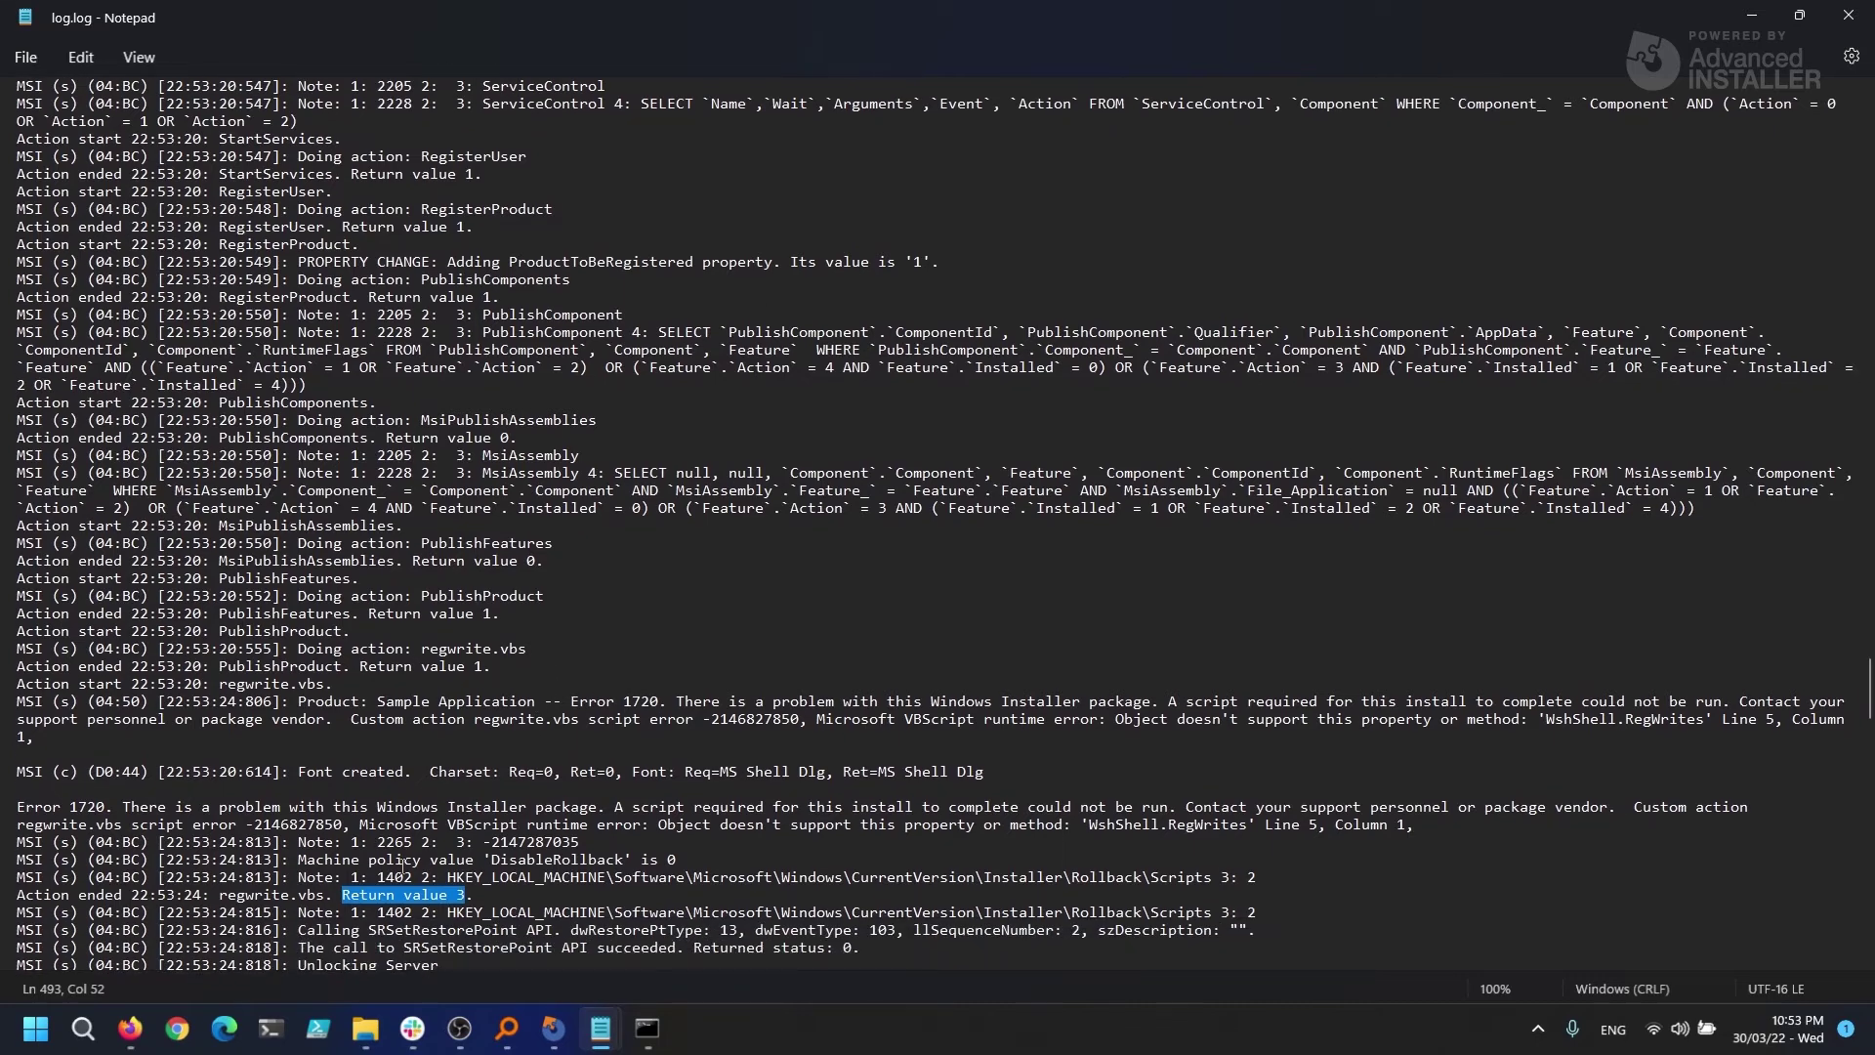
{"action": "left_click_drag", "start_coordinate": [481, 895], "coordinate": [12, 900]}
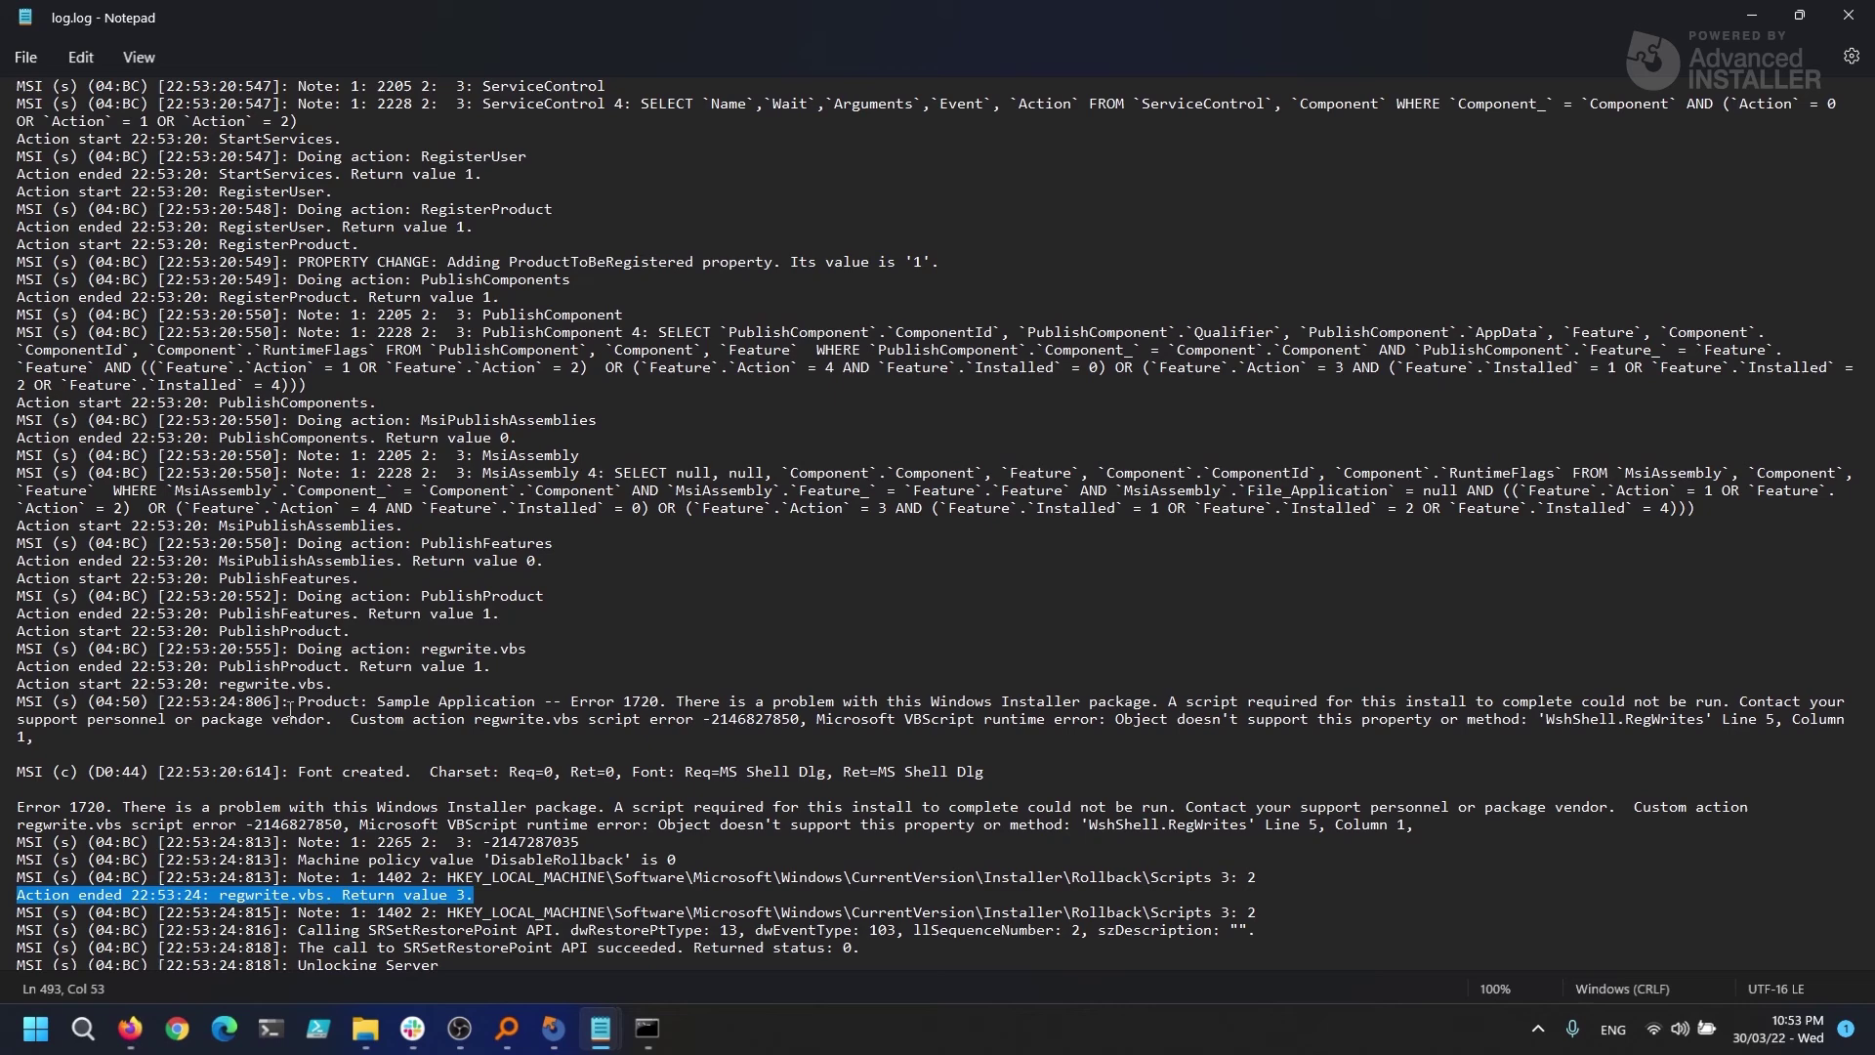
{"action": "left_click_drag", "start_coordinate": [300, 701], "coordinate": [1820, 701]}
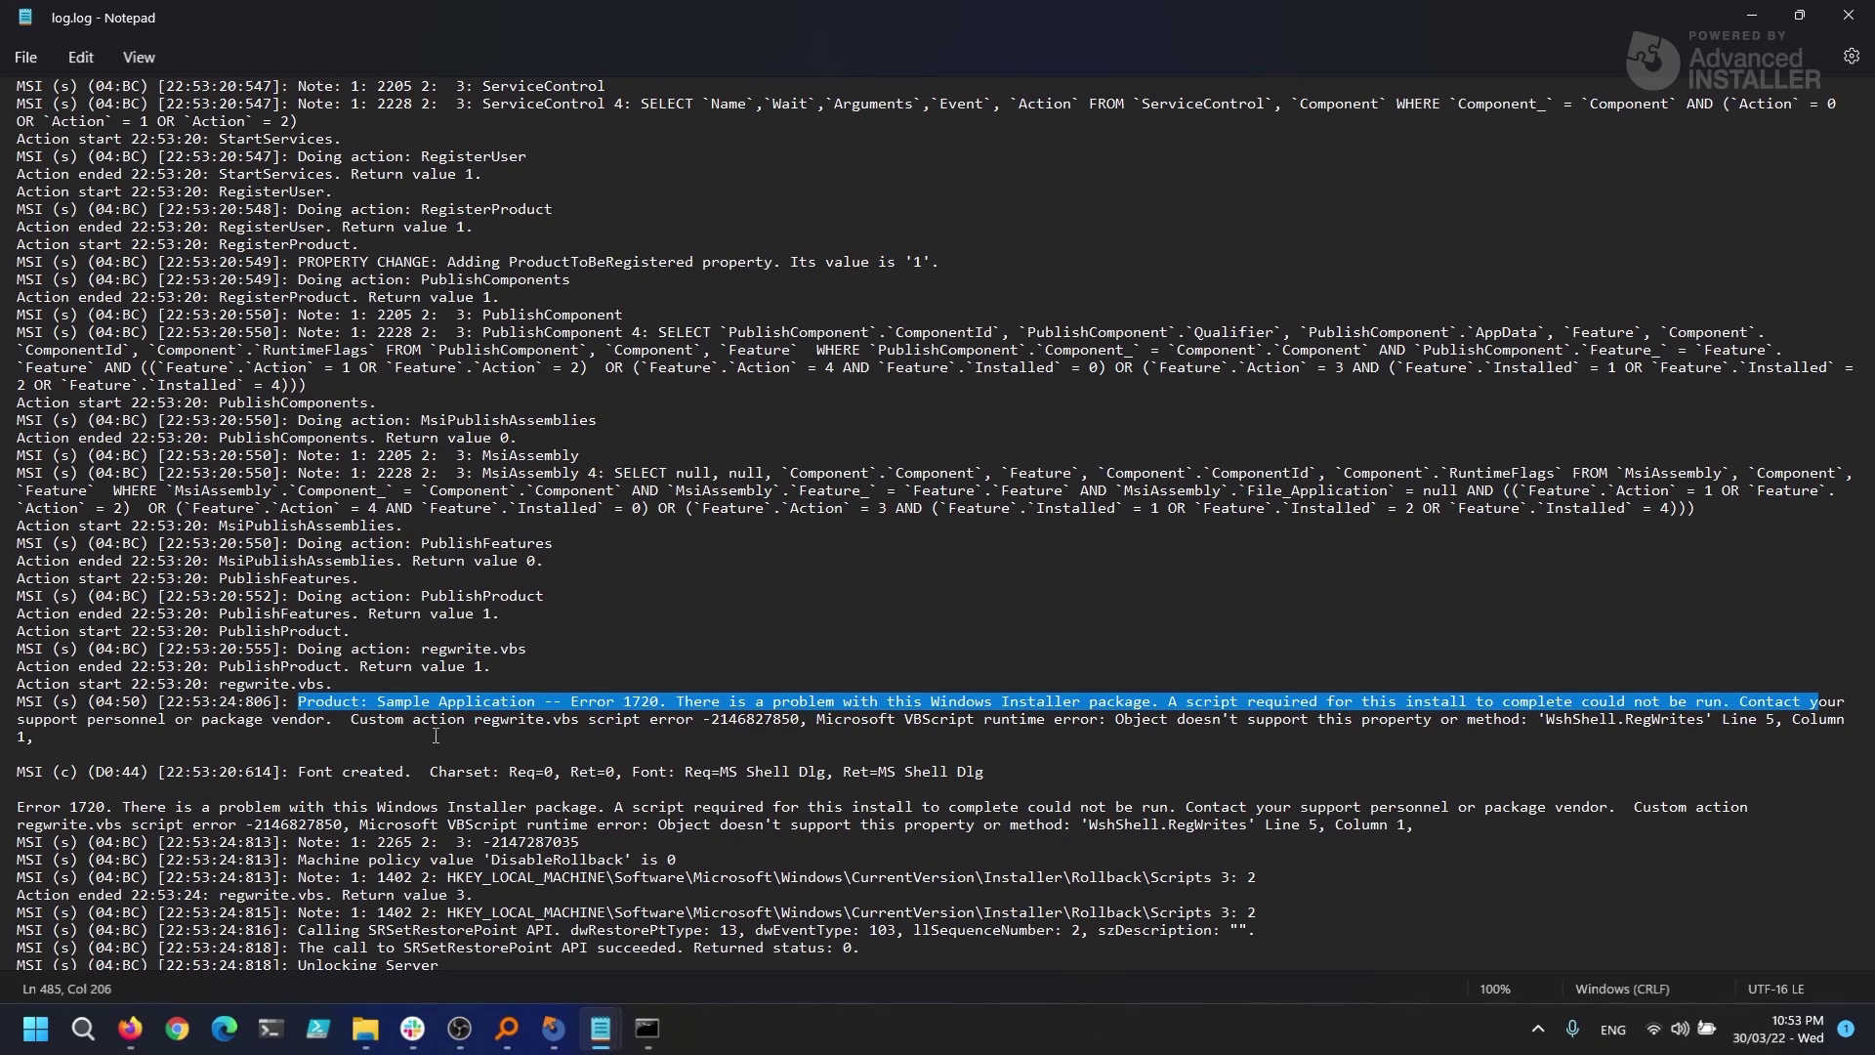
{"action": "left_click_drag", "start_coordinate": [369, 720], "coordinate": [1805, 721]}
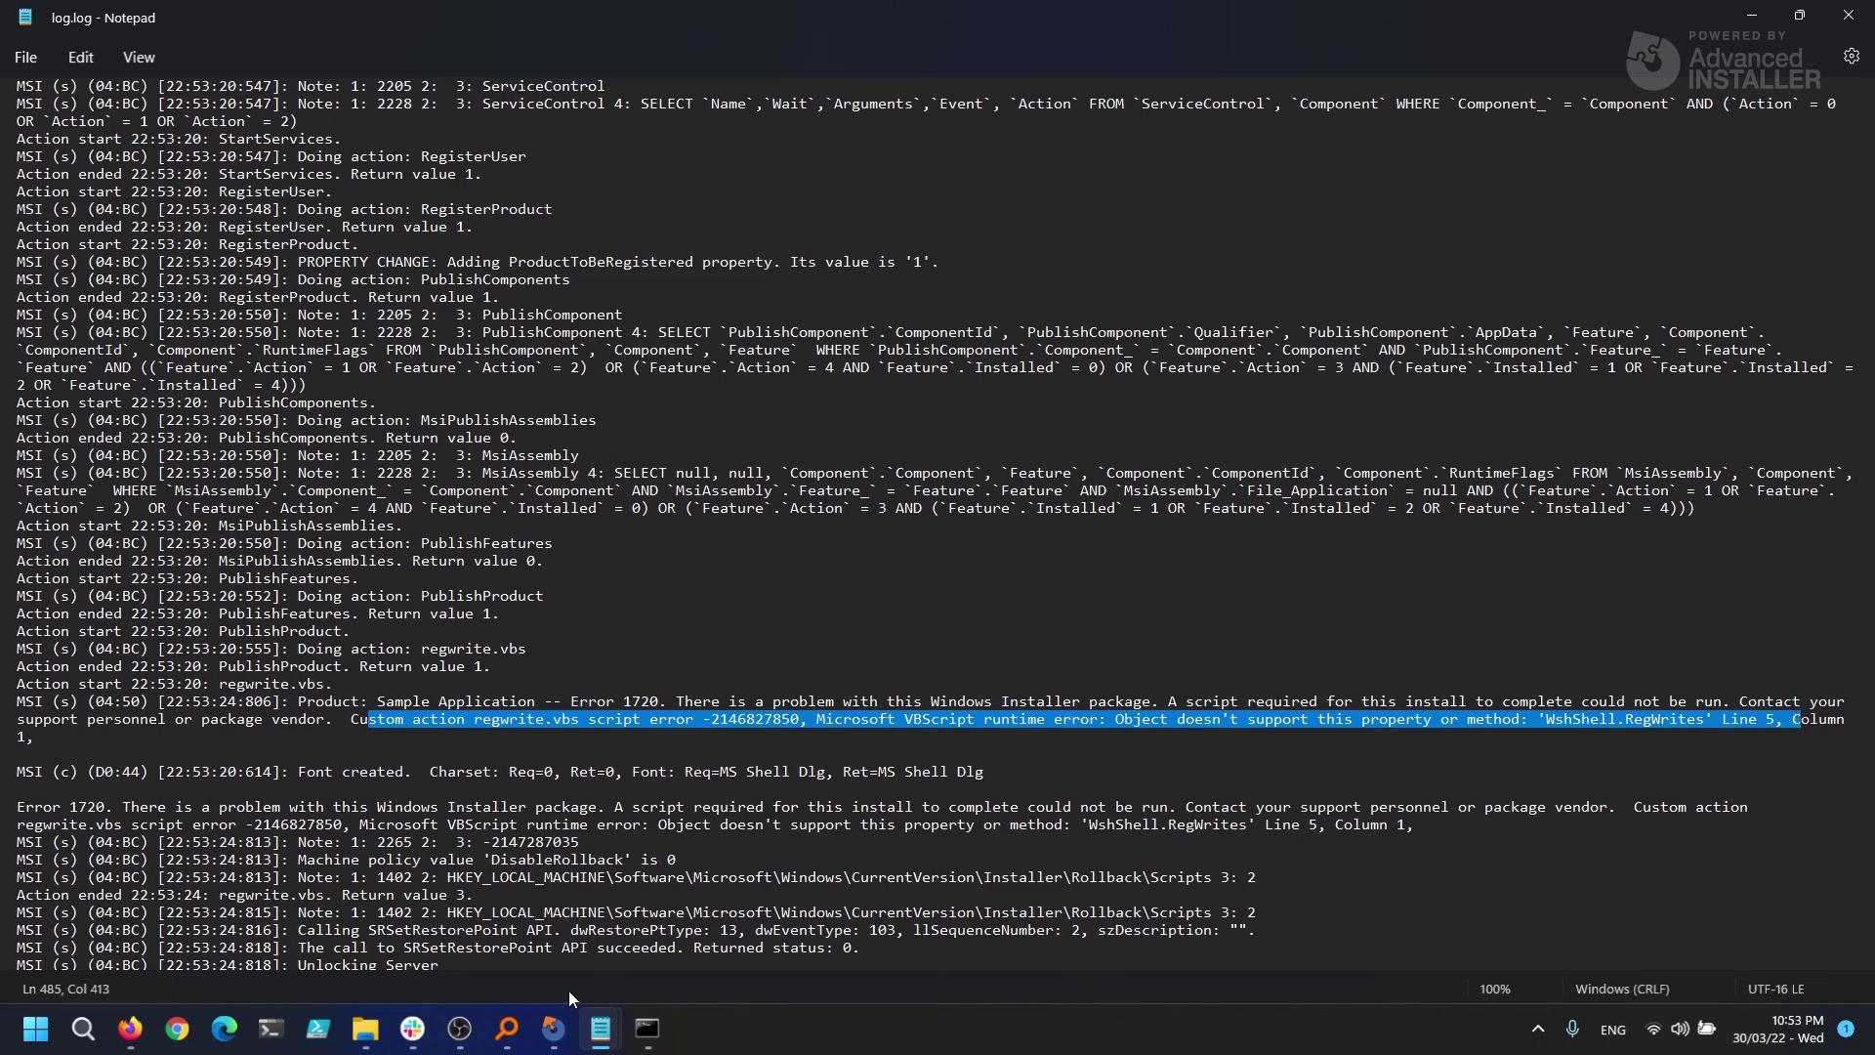
Step: Check the regwrite.vbs custom action in Advanced Installer's Custom Actions page, then return to Notepad
{"action": "left_click", "coordinate": [553, 1028]}
{"action": "scroll", "coordinate": [207, 774], "scroll_direction": "down", "scroll_amount": 5}
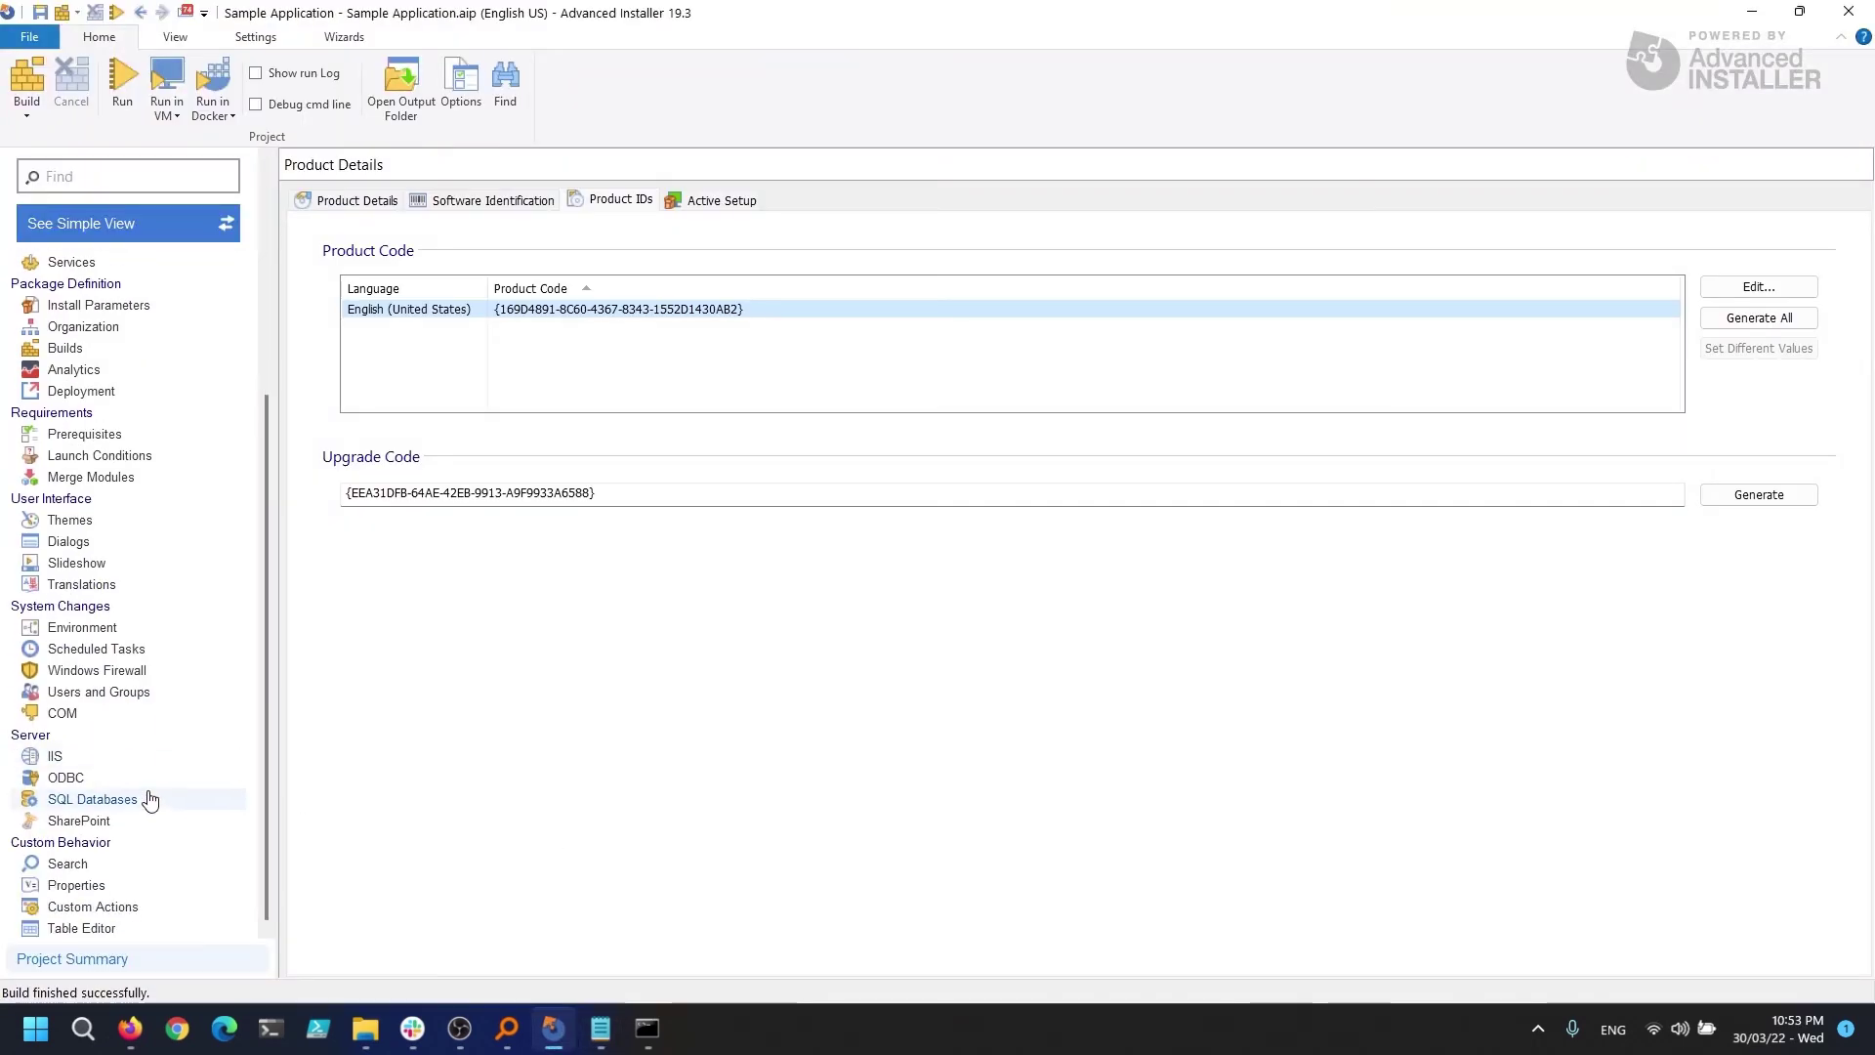
{"action": "left_click", "coordinate": [134, 906]}
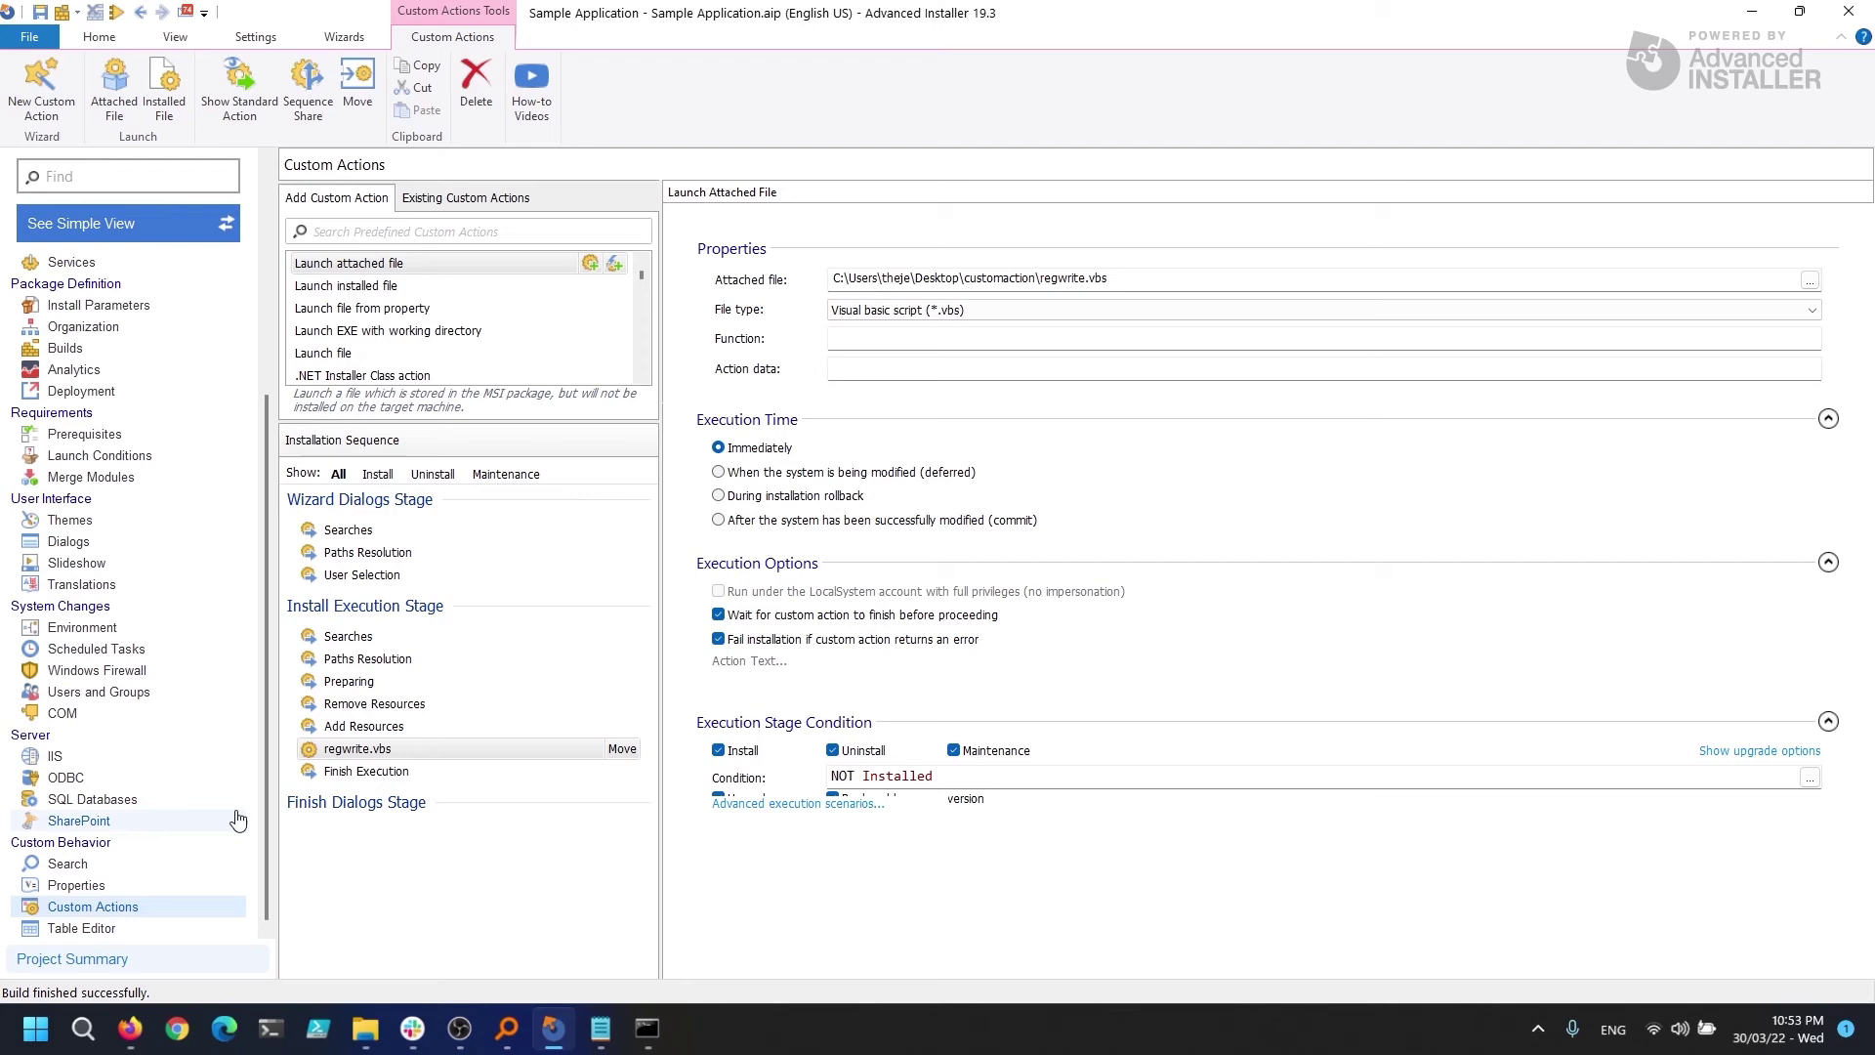
{"action": "left_click", "coordinate": [353, 751]}
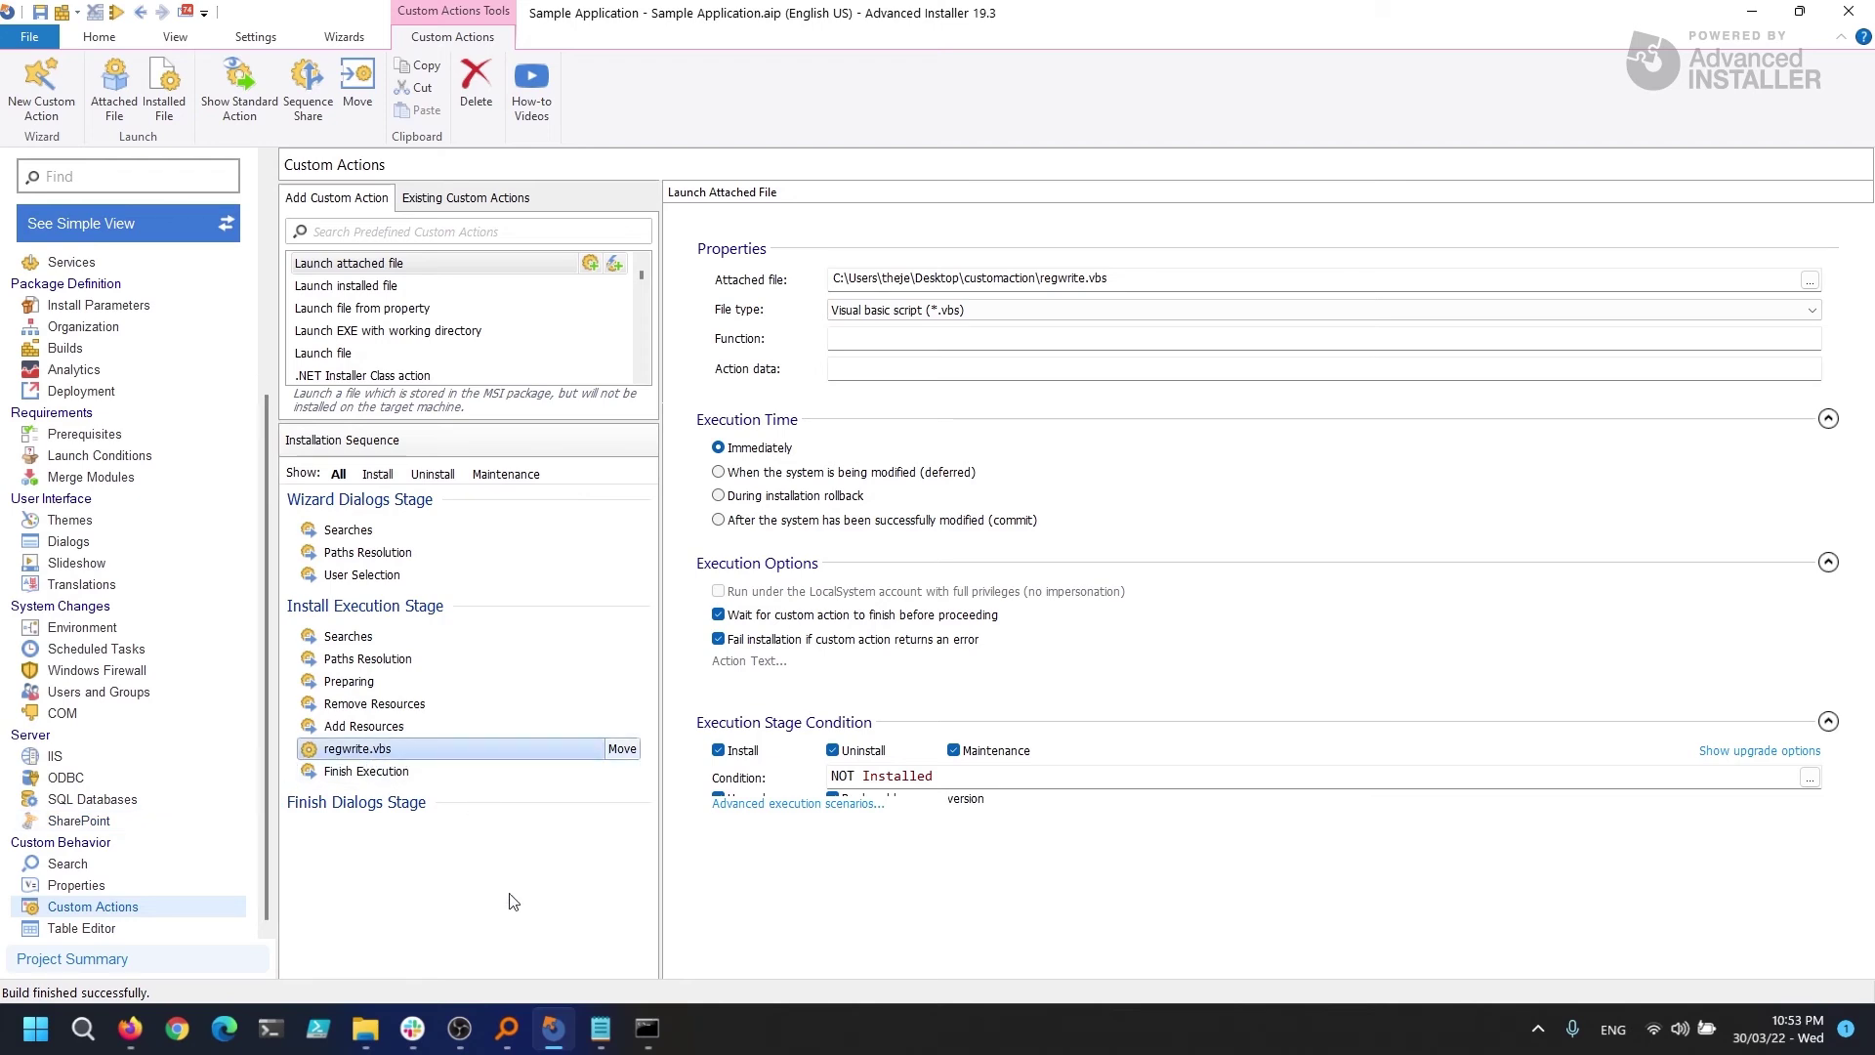
{"action": "left_click", "coordinate": [600, 1029]}
{"action": "left_click", "coordinate": [788, 938]}
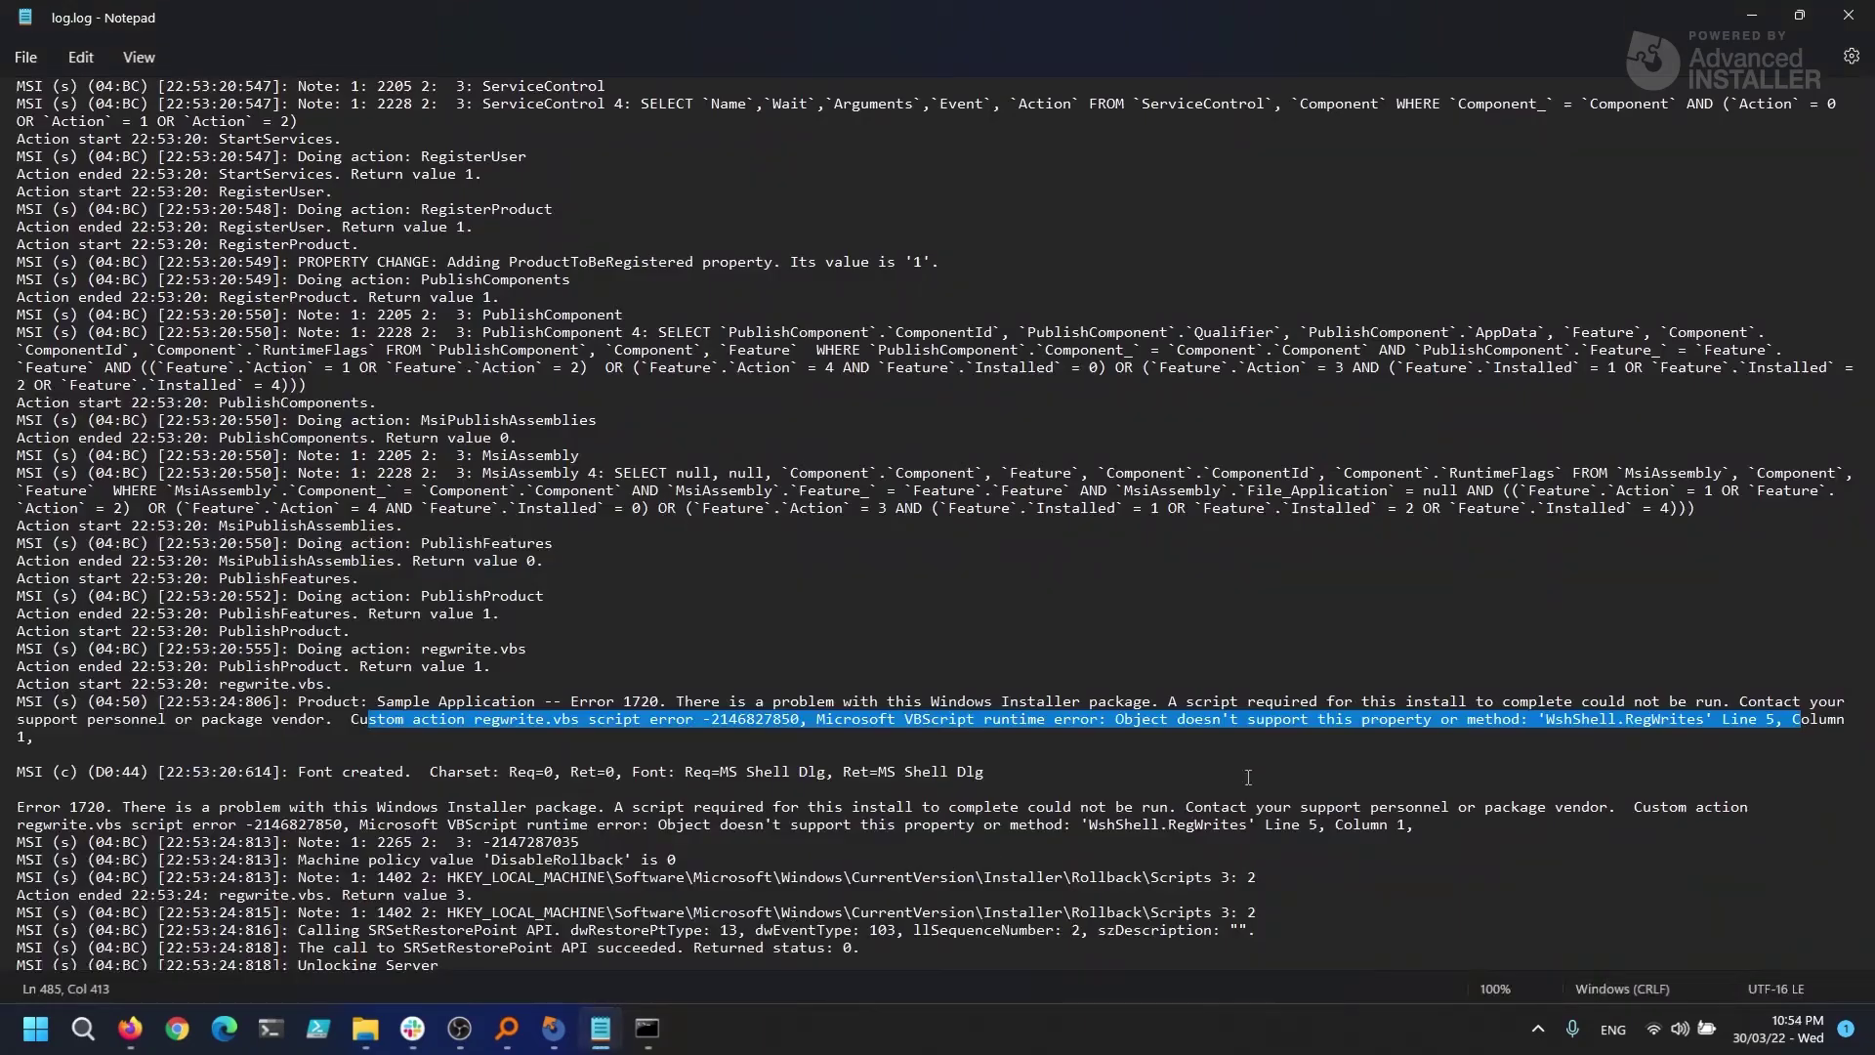
{"action": "left_click", "coordinate": [1281, 721]}
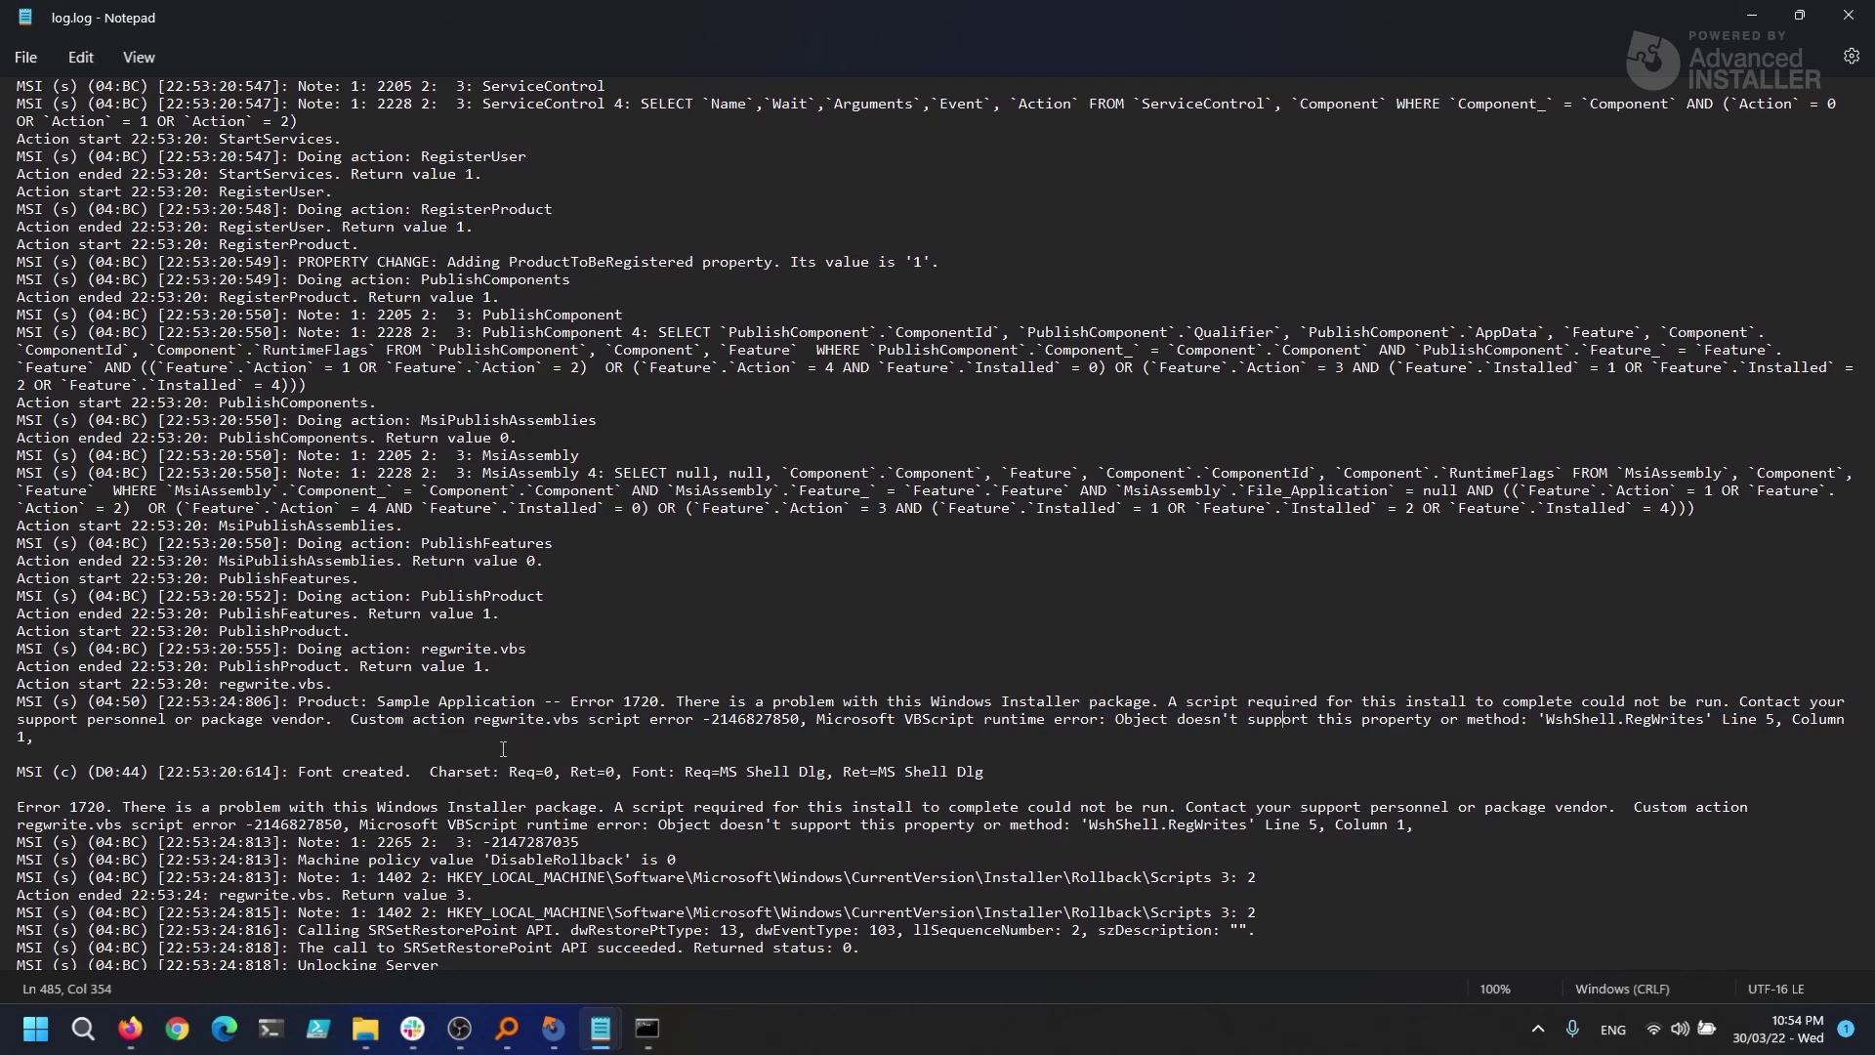
{"action": "left_click_drag", "start_coordinate": [468, 728], "coordinate": [580, 728]}
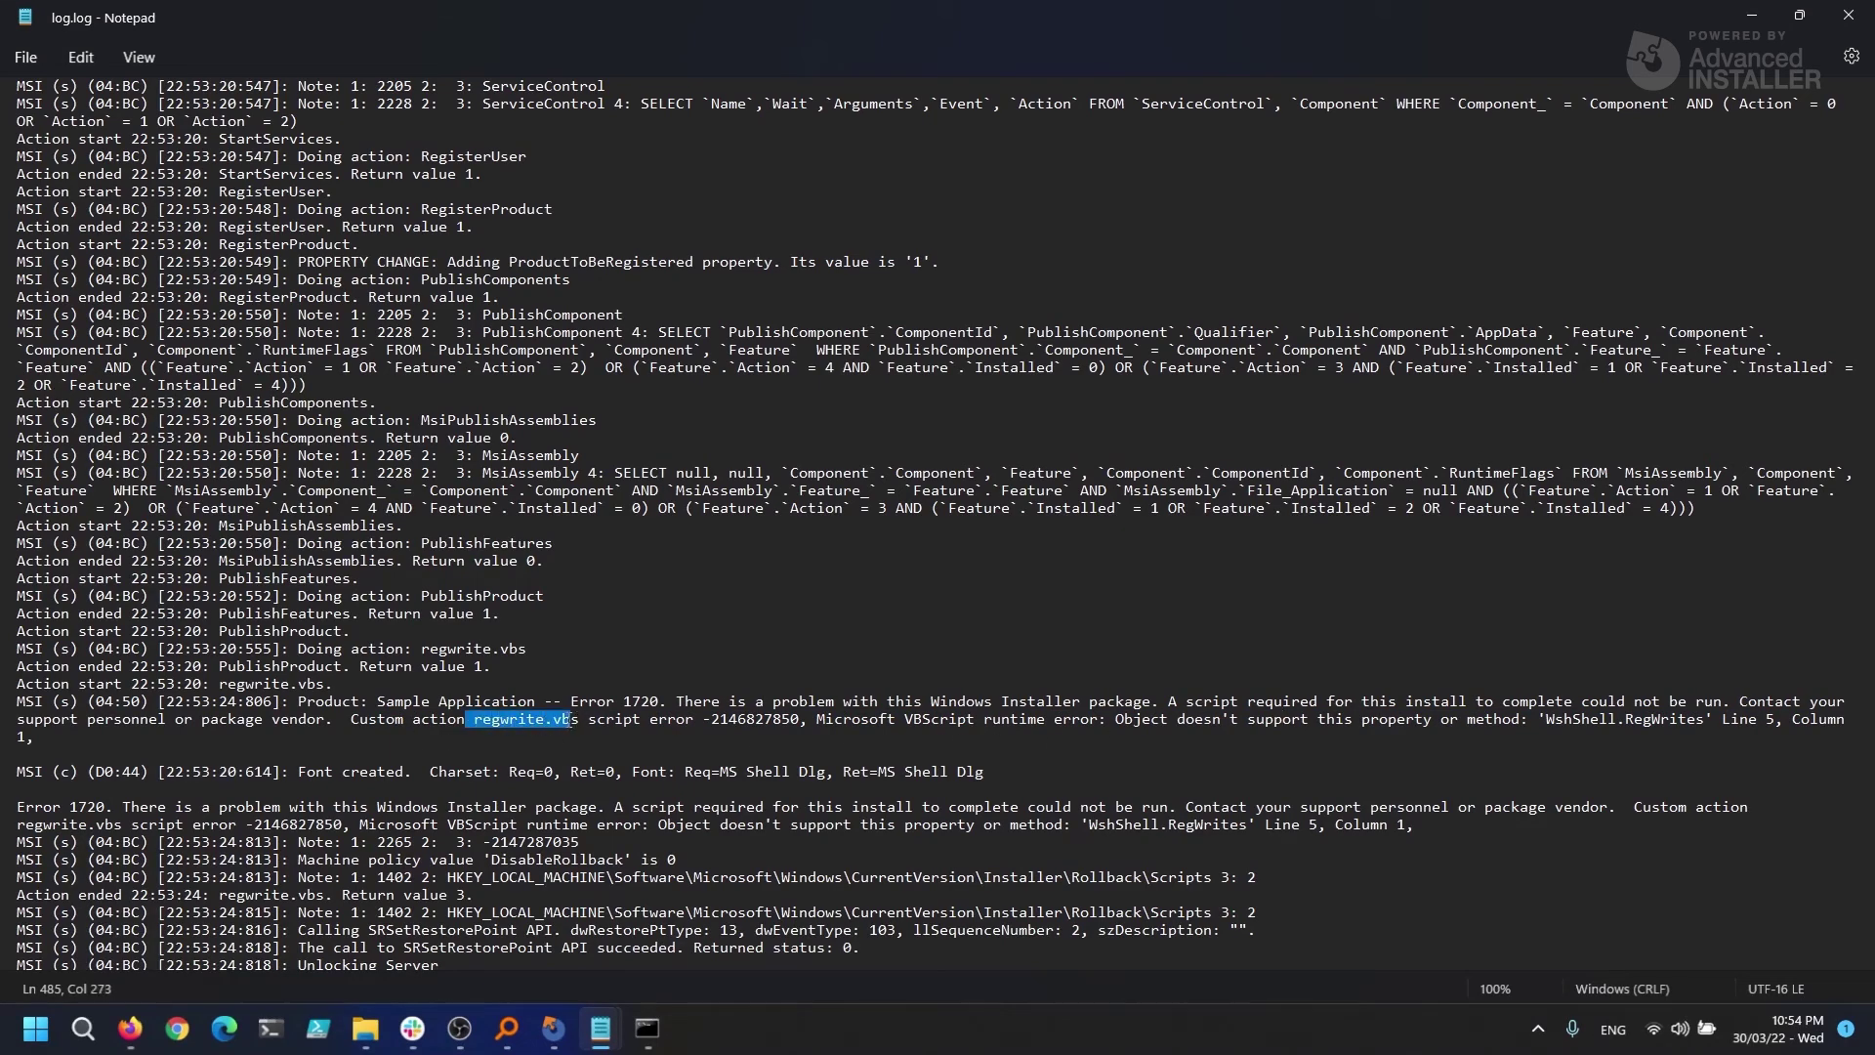
{"action": "left_click", "coordinate": [636, 720]}
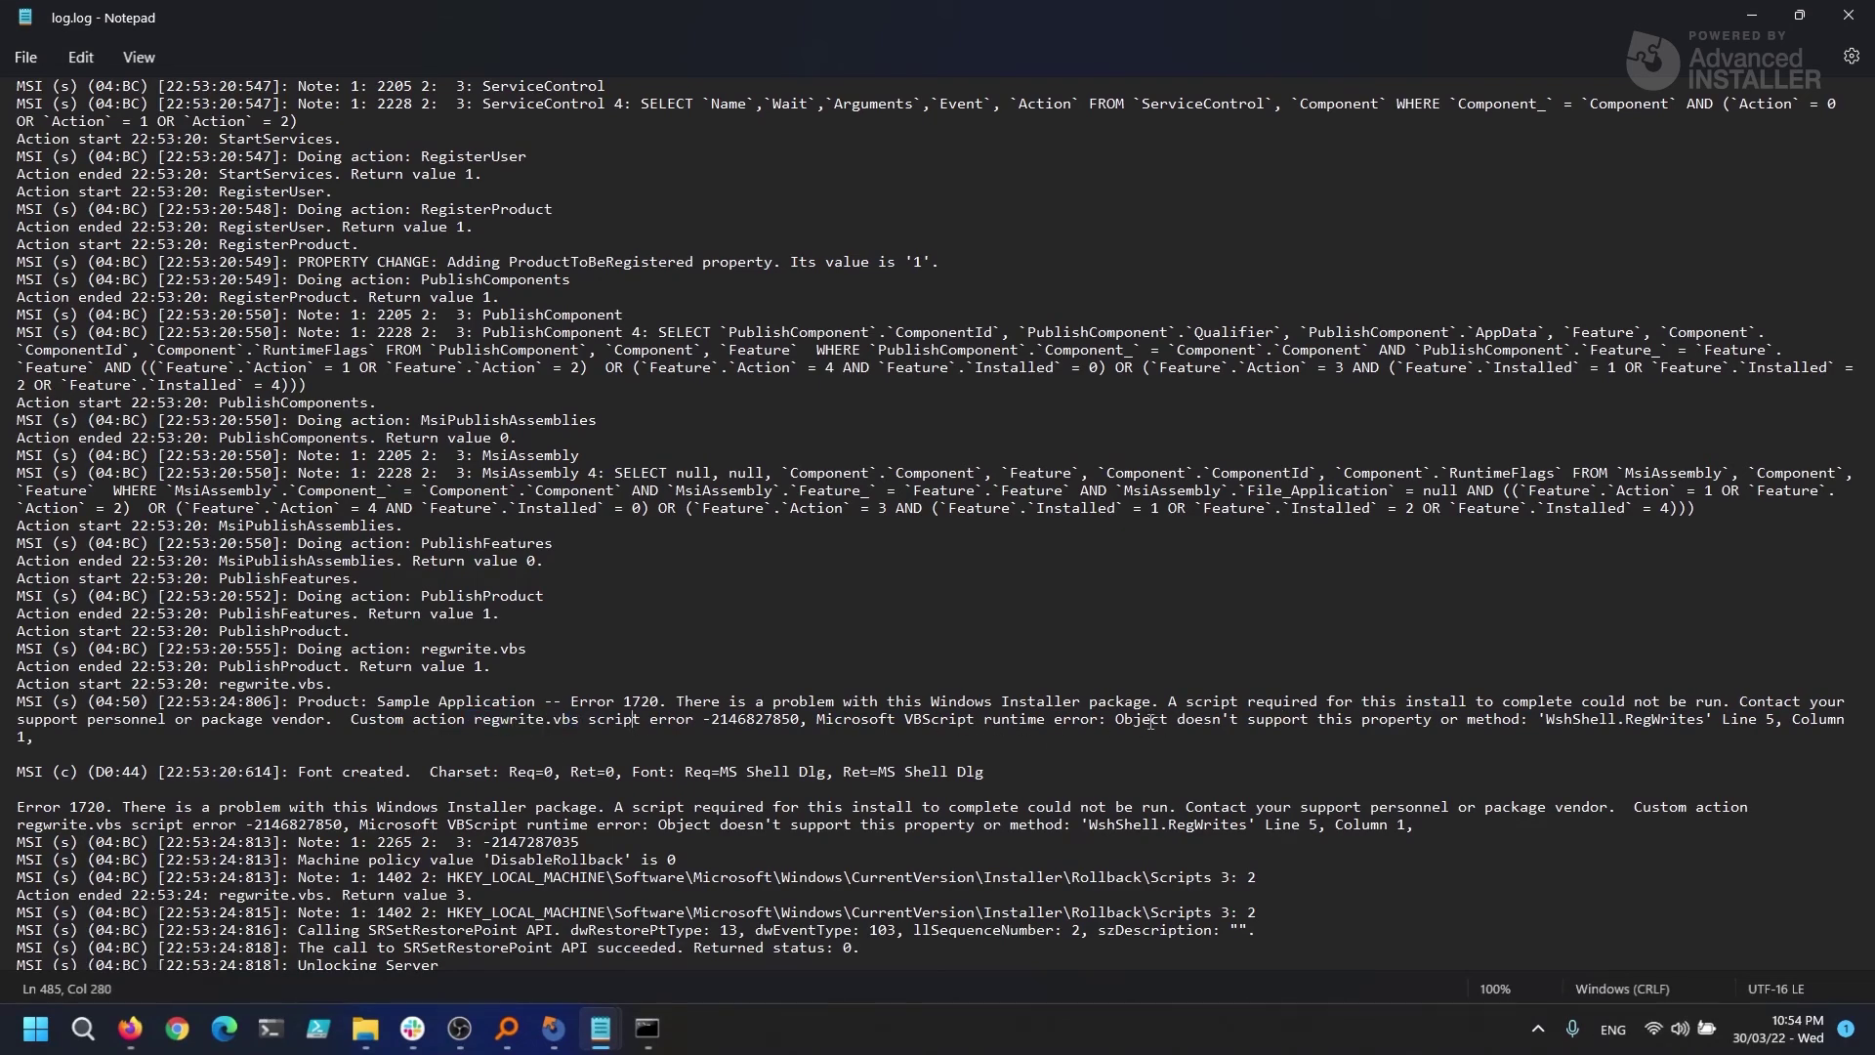
{"action": "left_click_drag", "start_coordinate": [1117, 719], "coordinate": [1341, 723]}
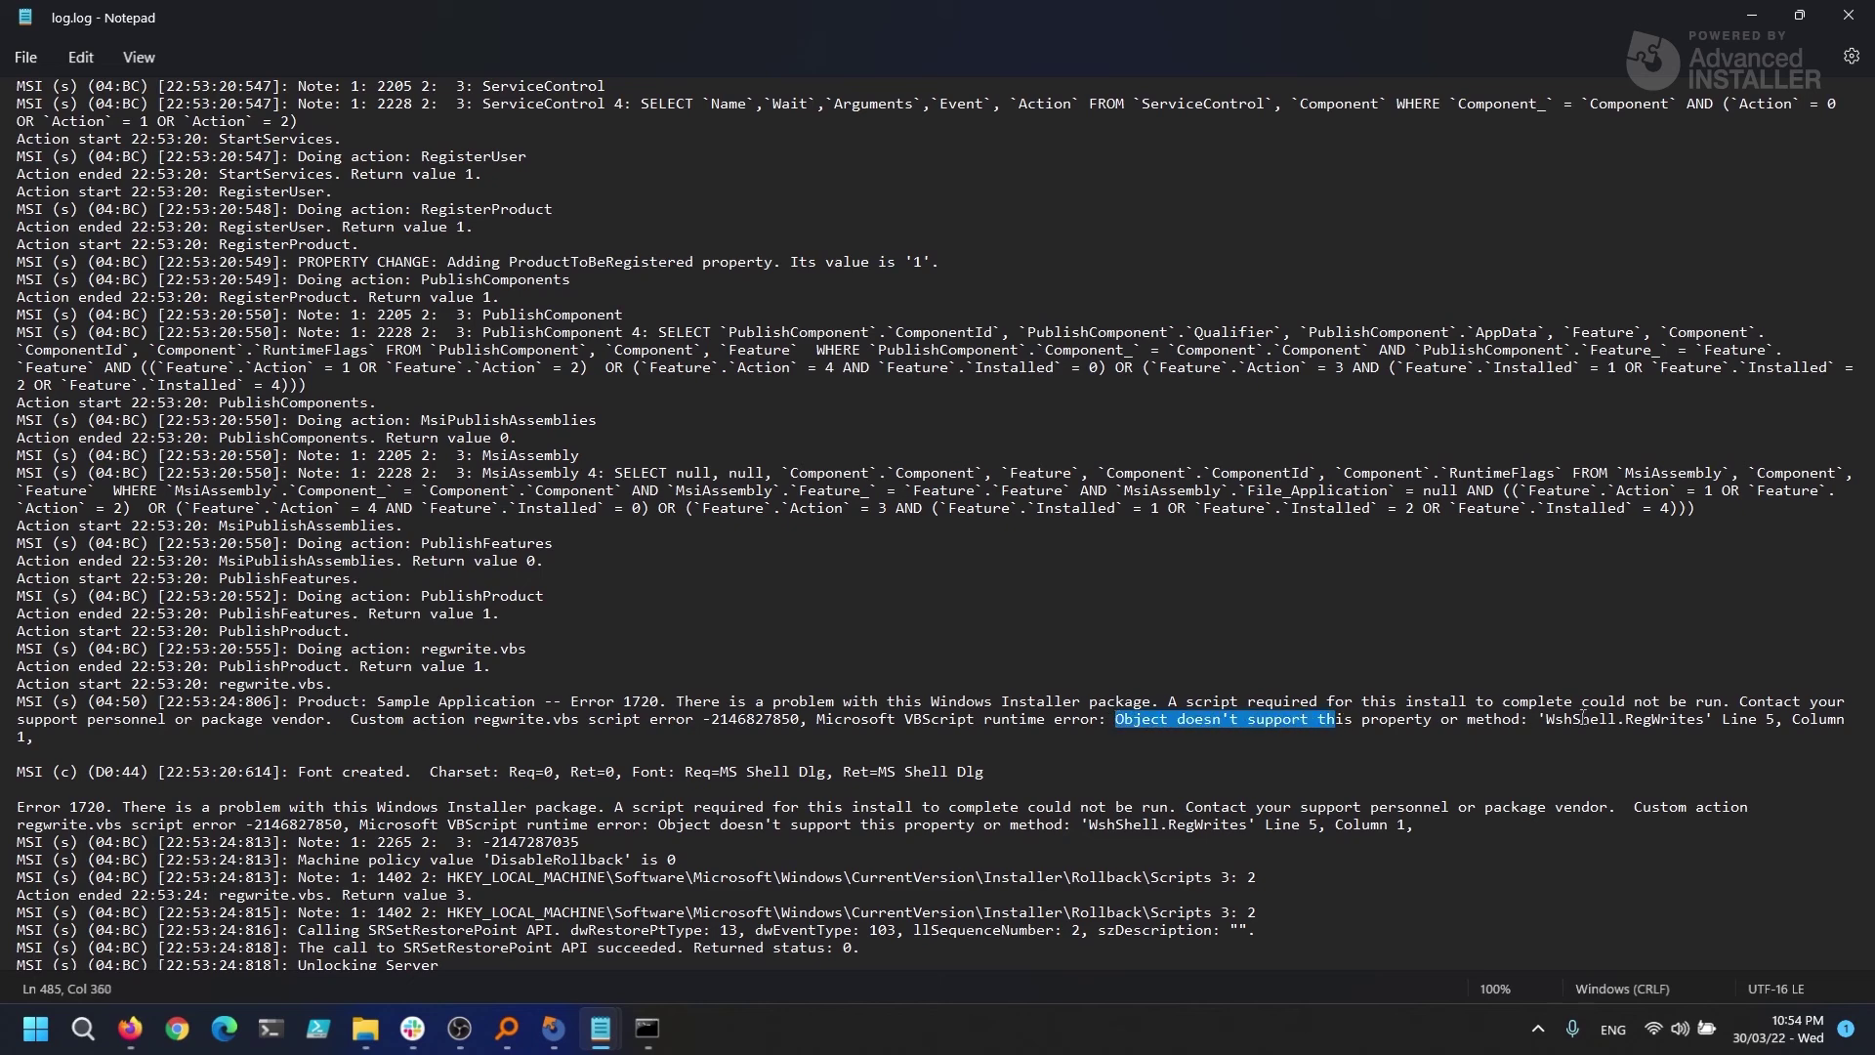
{"action": "left_click_drag", "start_coordinate": [1544, 720], "coordinate": [1776, 723]}
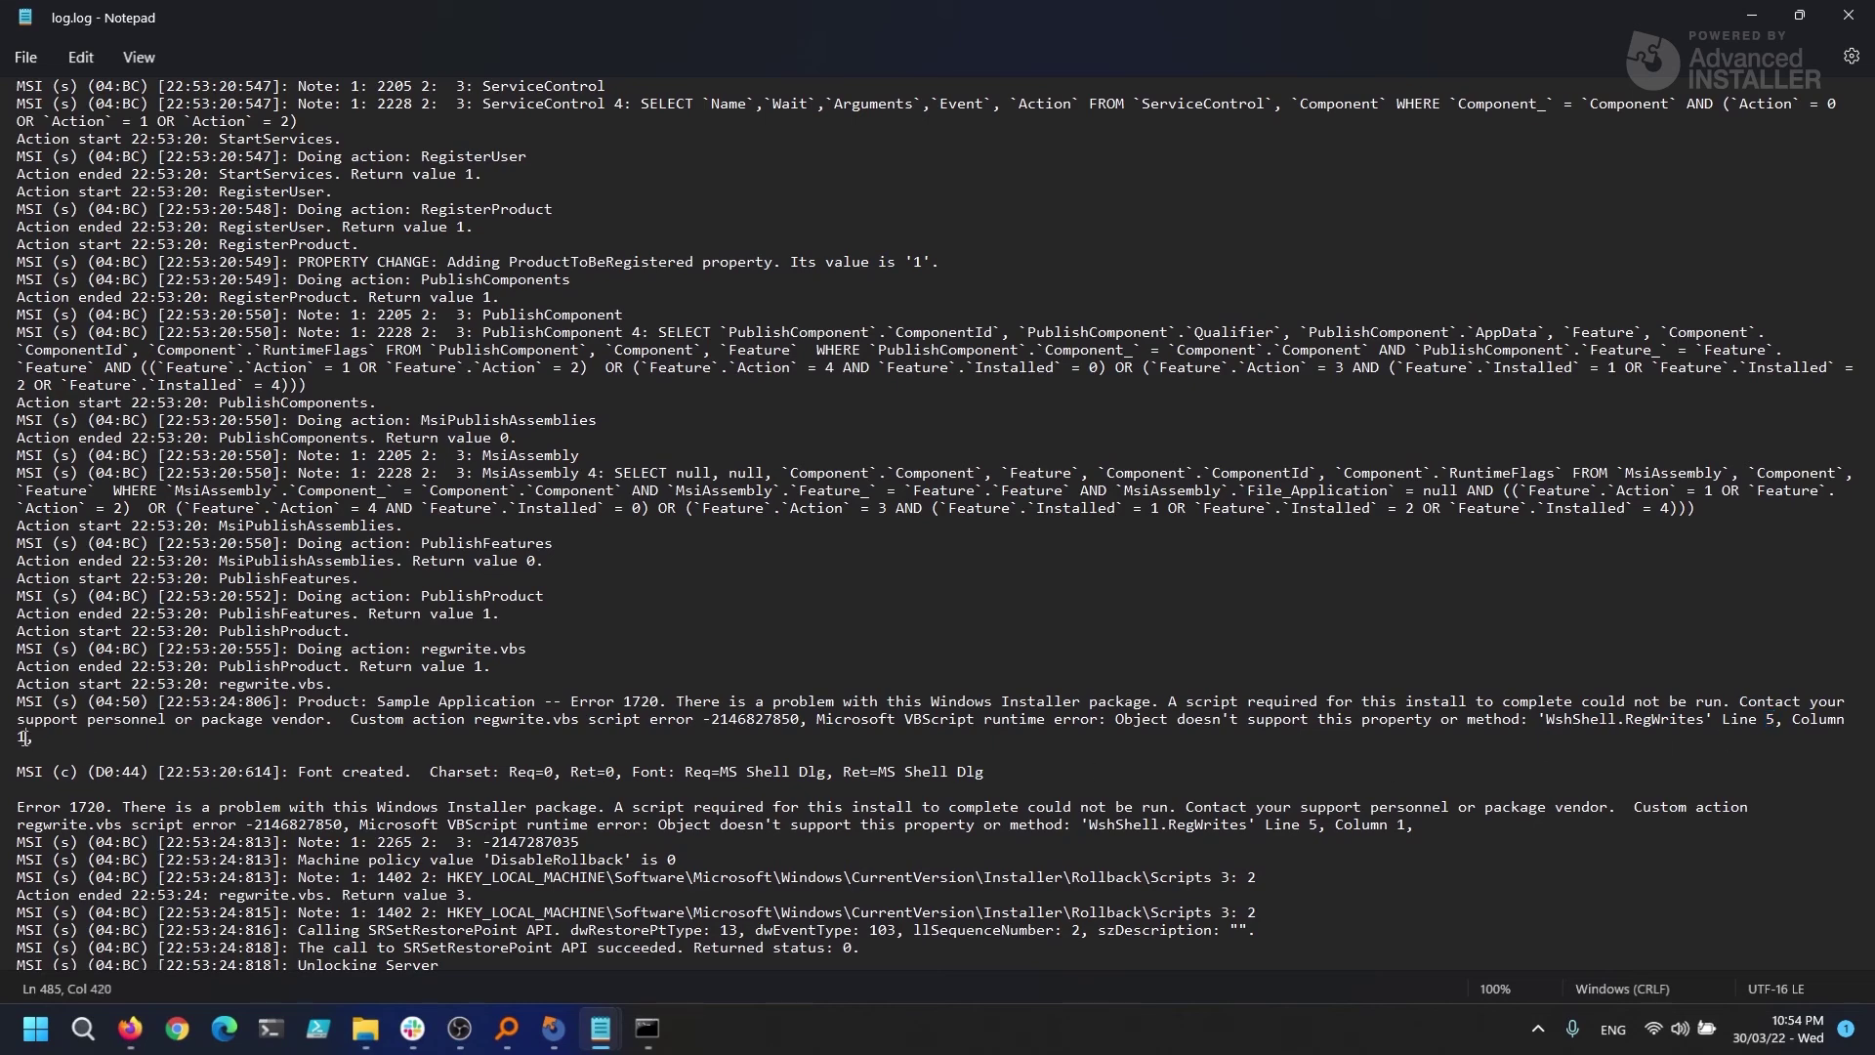
Step: Close log.log, delete the extra 's' from WshShell.RegWrites on line 5, and save regwrite.vbs
{"action": "key", "text": "alt+F4"}
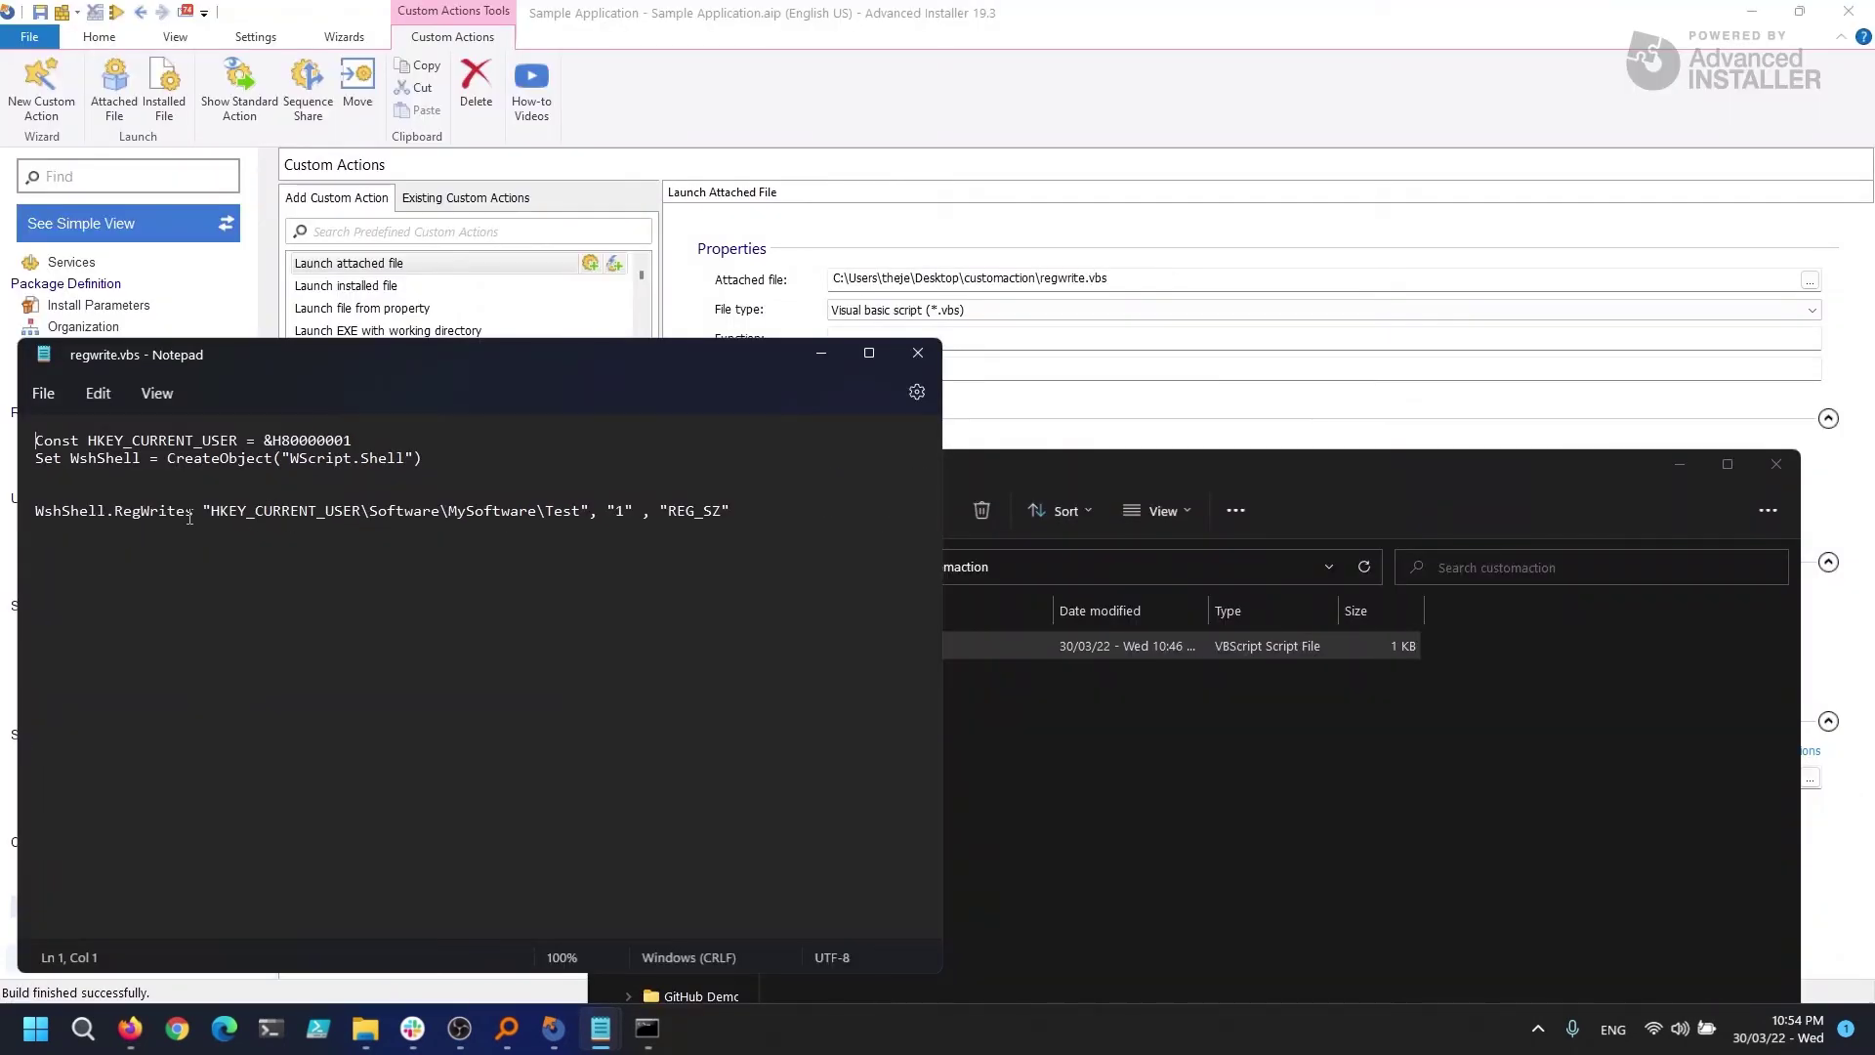
{"action": "triple_click", "coordinate": [29, 521]}
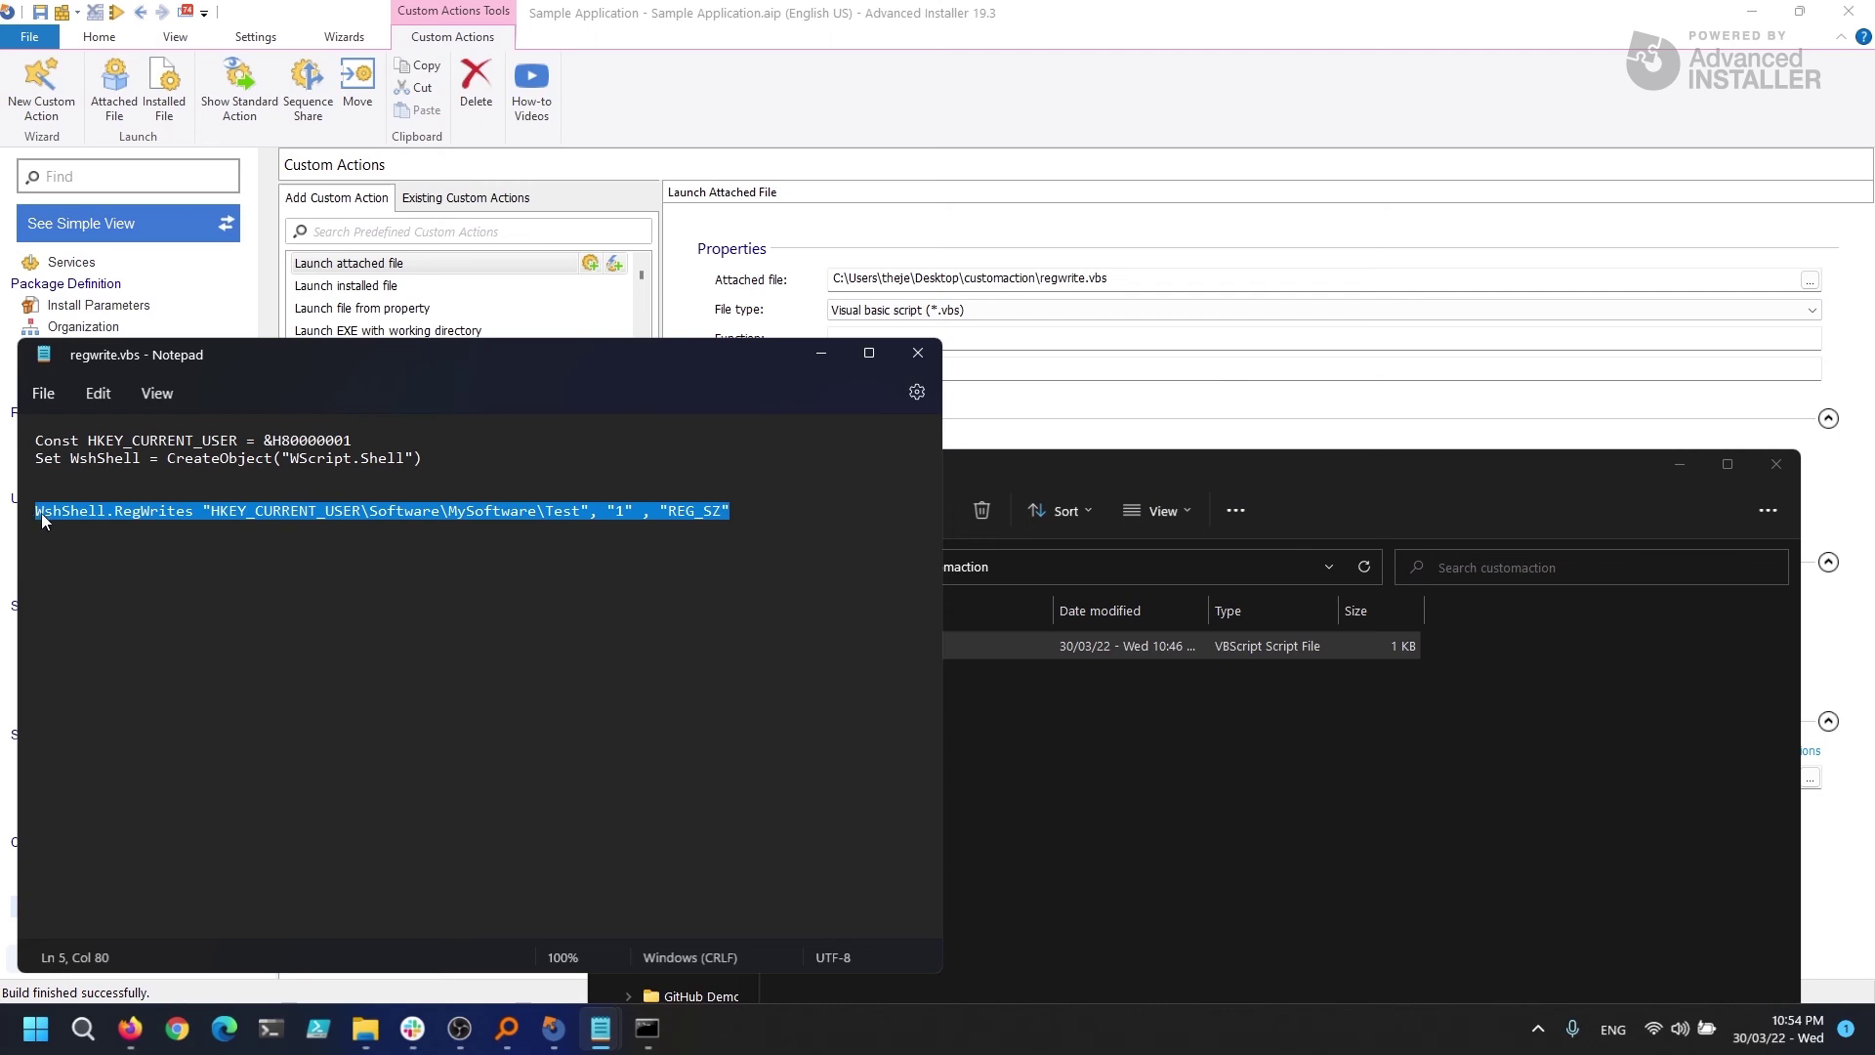
{"action": "left_click", "coordinate": [41, 513]}
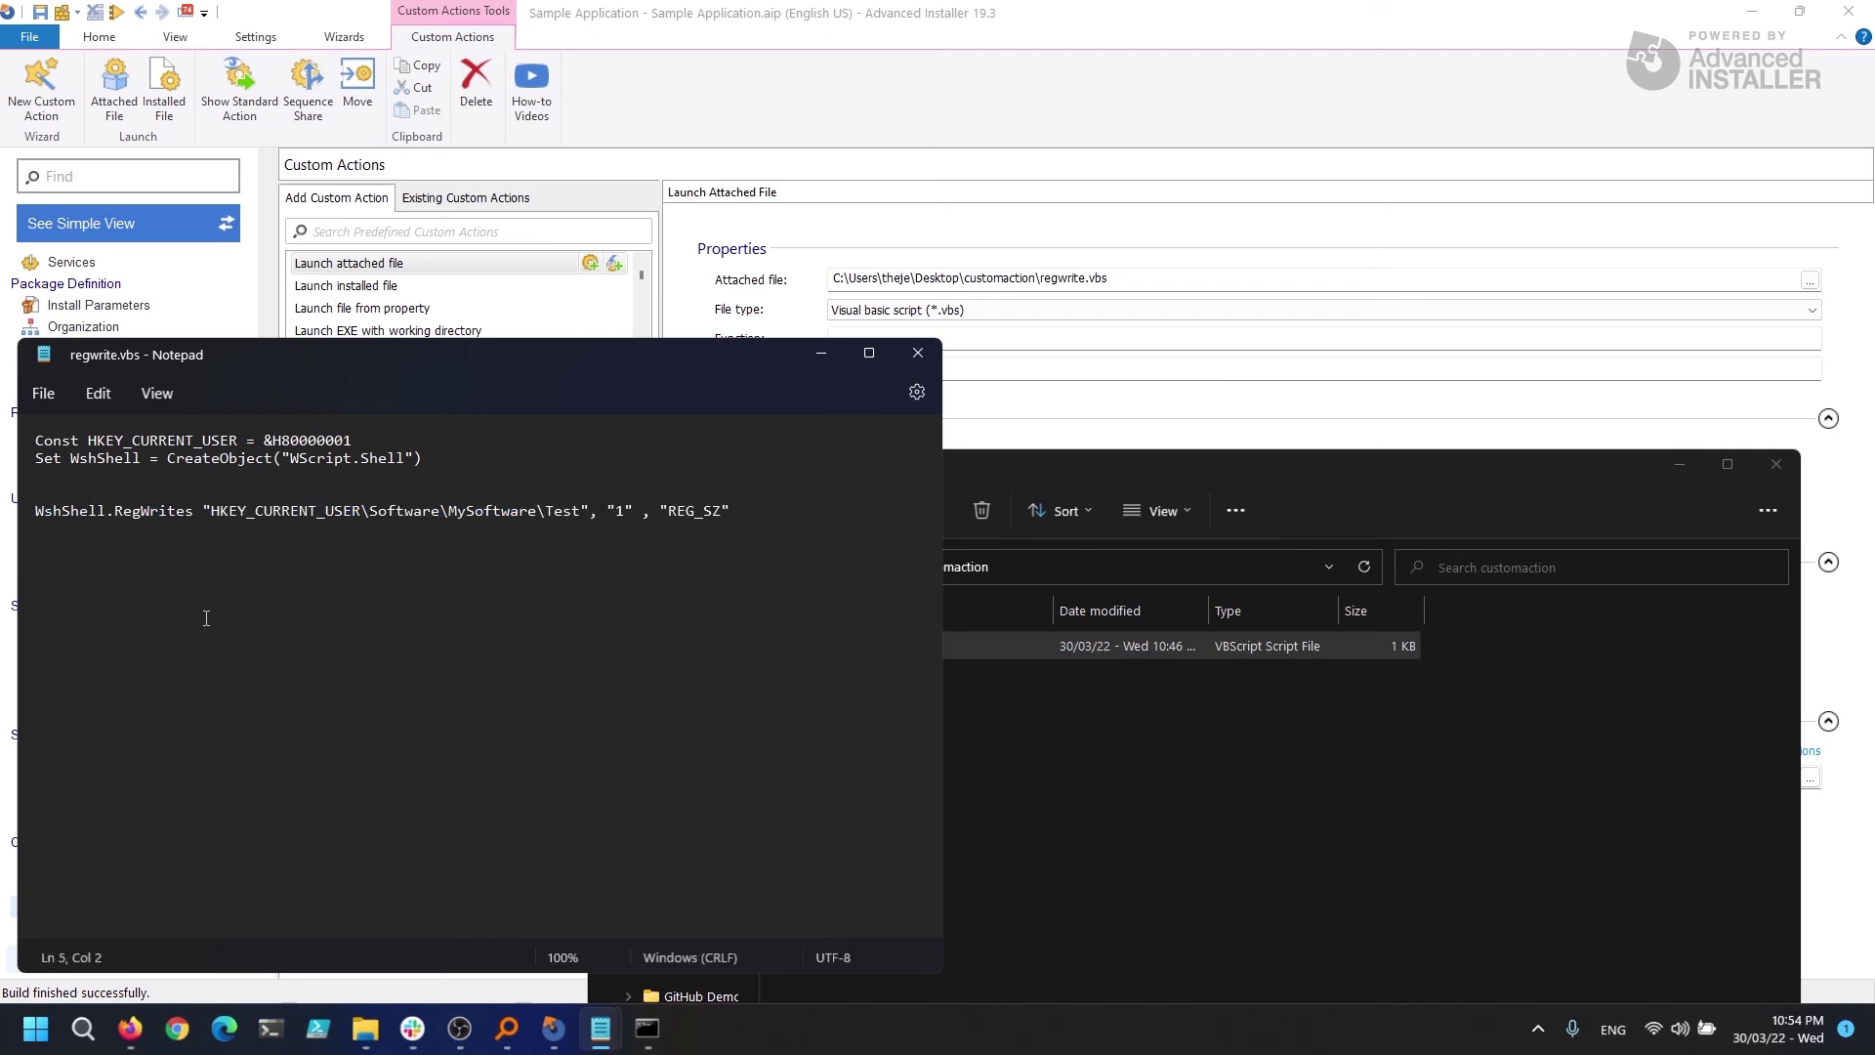
{"action": "left_click_drag", "start_coordinate": [194, 512], "coordinate": [186, 515]}
{"action": "key", "text": "BackSpace"}
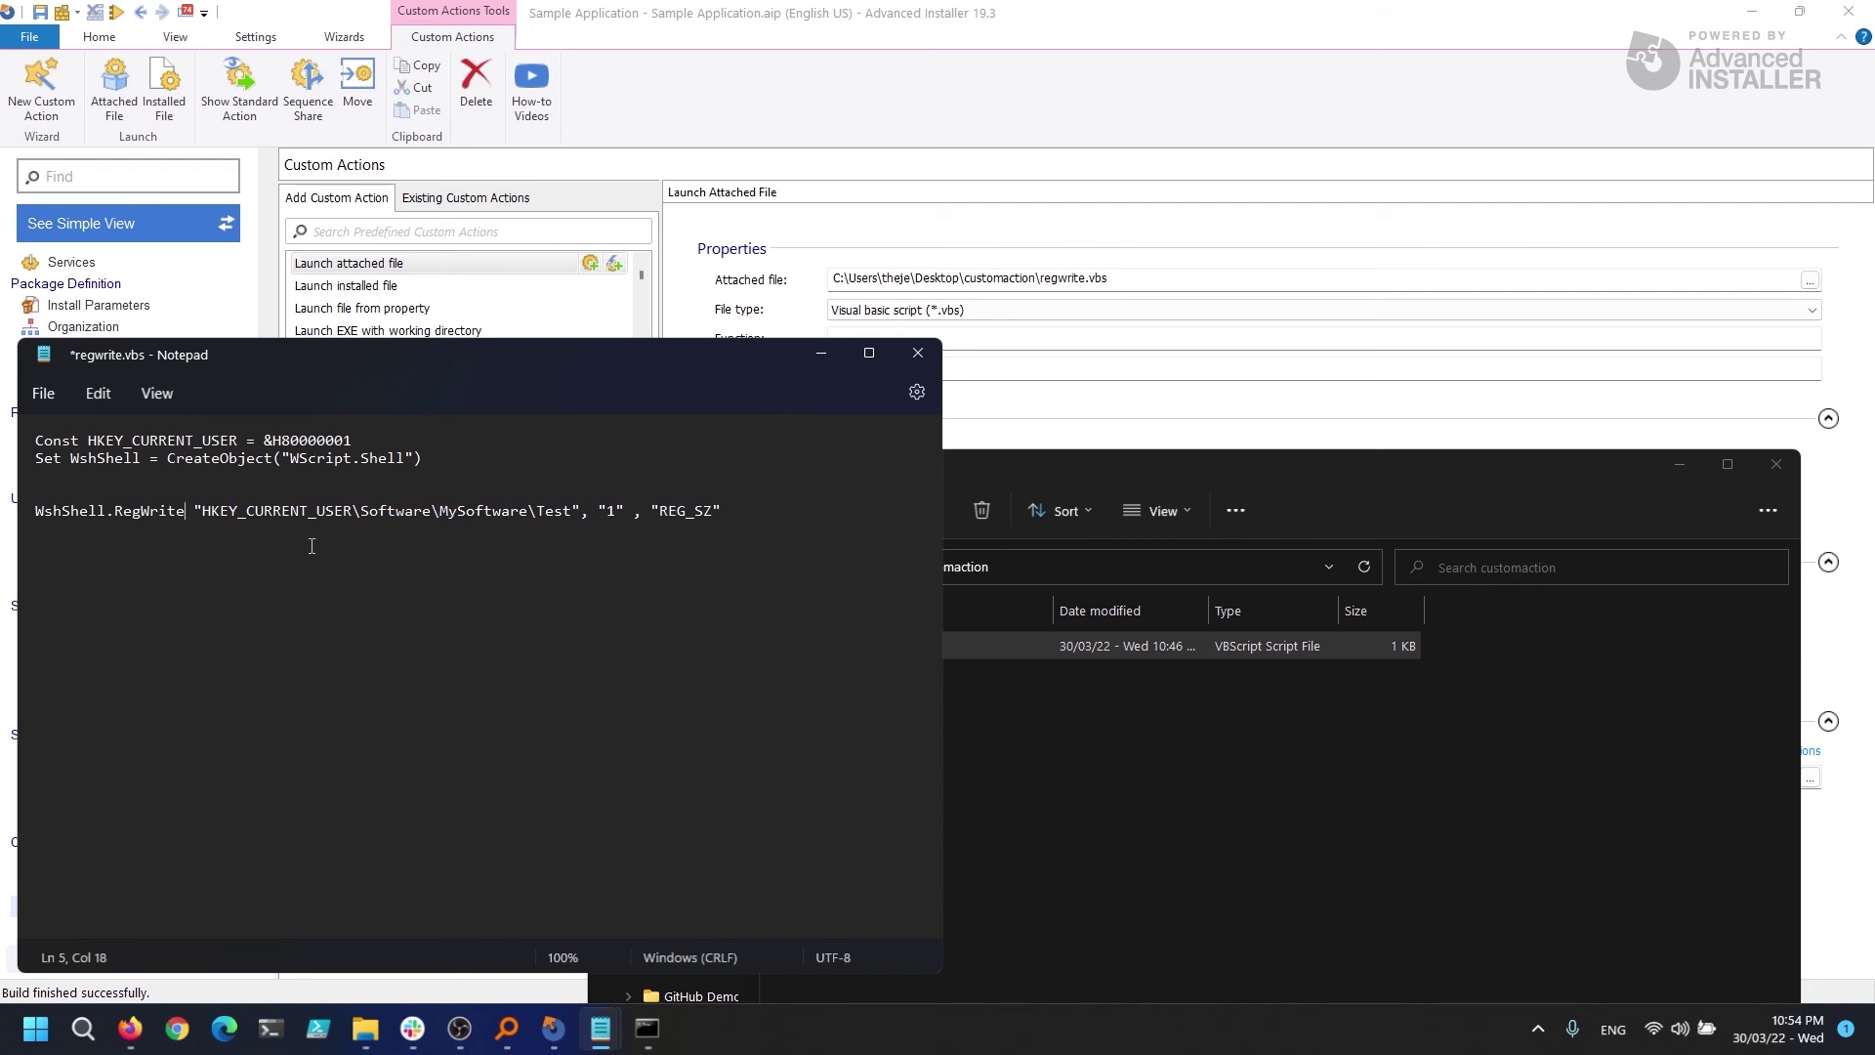
{"action": "key", "text": "ctrl+s"}
Step: Reattach the corrected regwrite.vbs to the custom action, then save and rebuild the project
{"action": "left_click", "coordinate": [728, 294]}
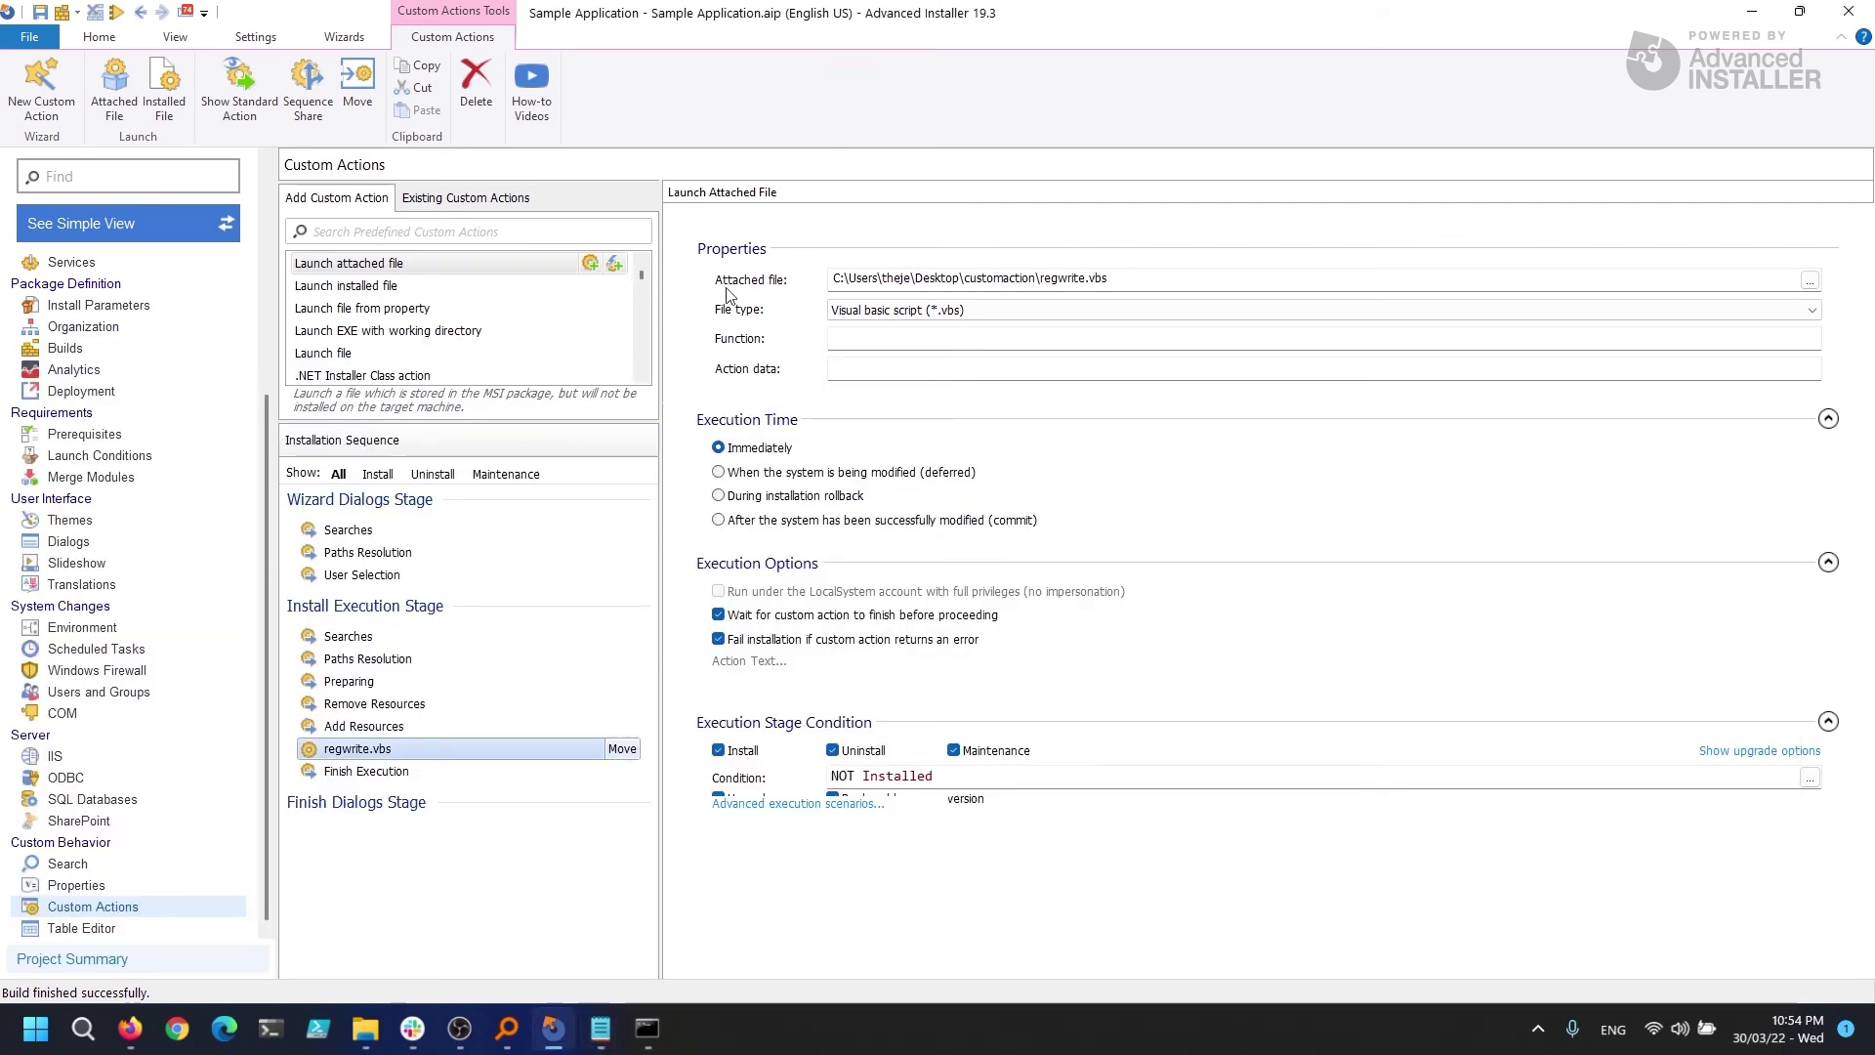
{"action": "left_click", "coordinate": [1216, 280]}
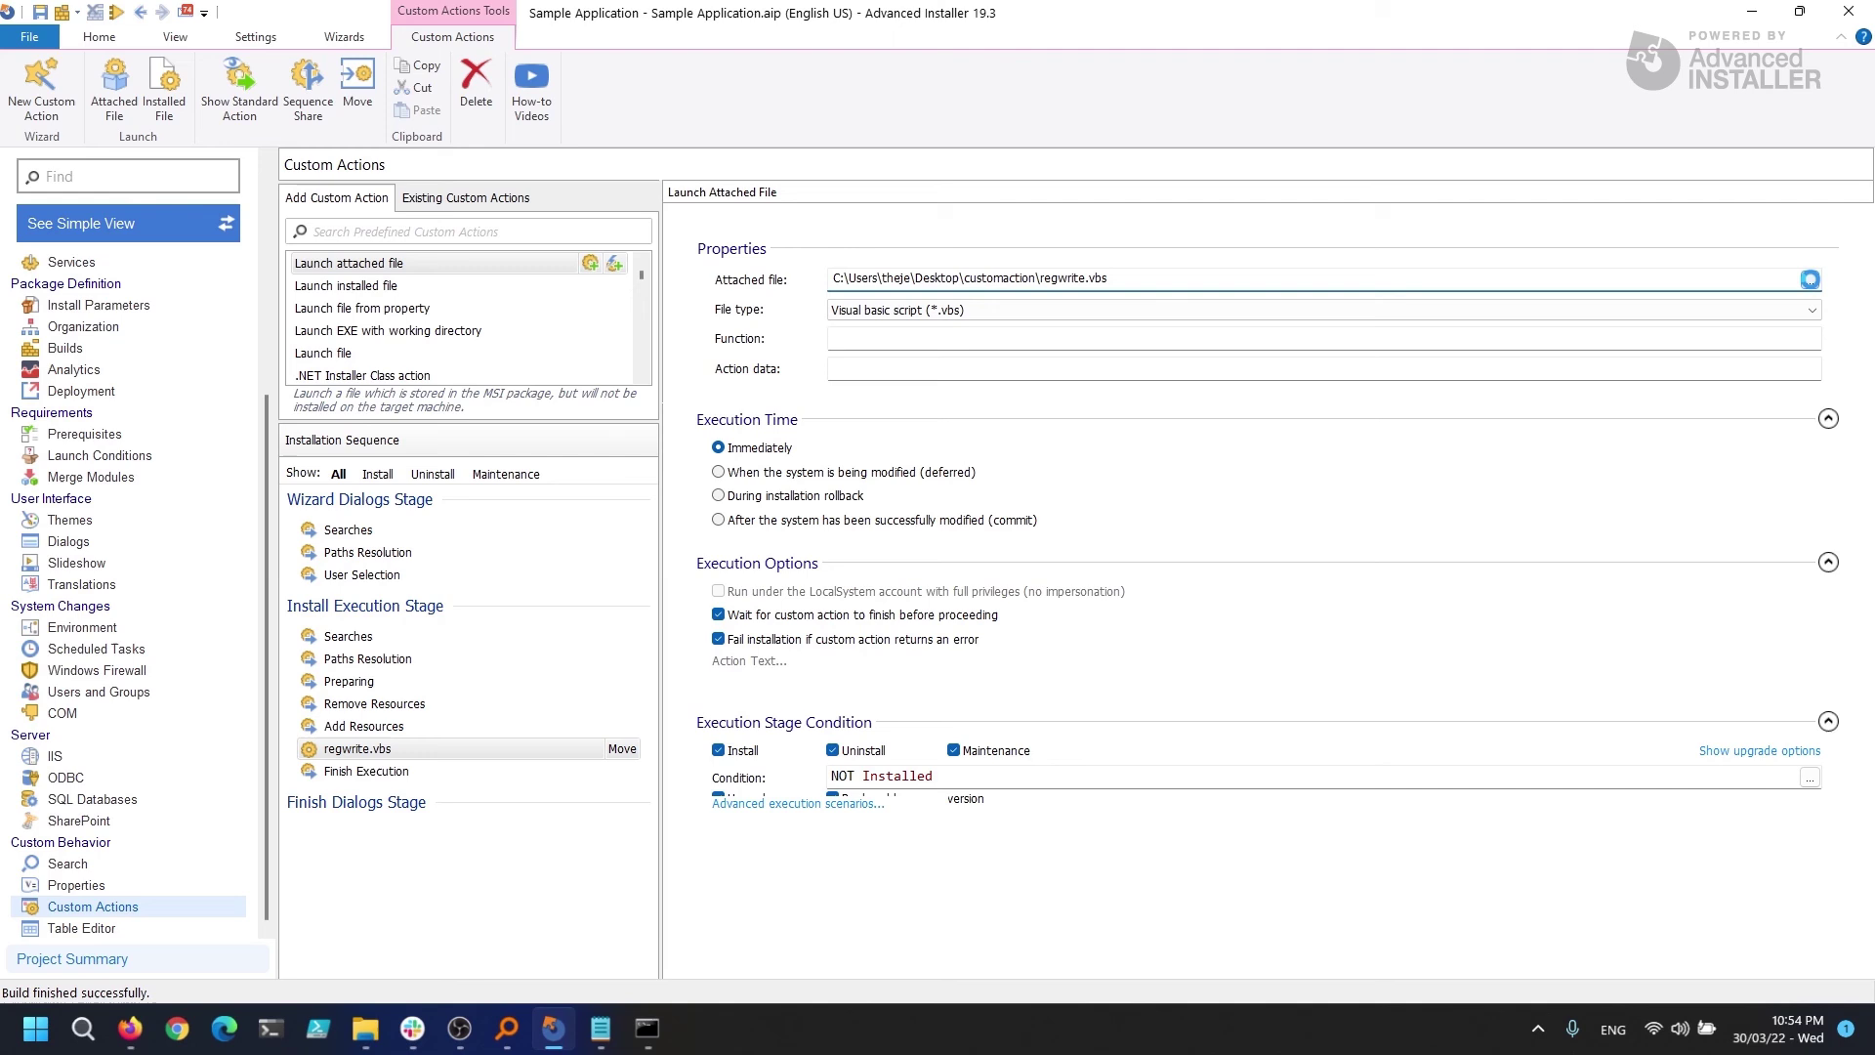
{"action": "left_click", "coordinate": [1810, 280]}
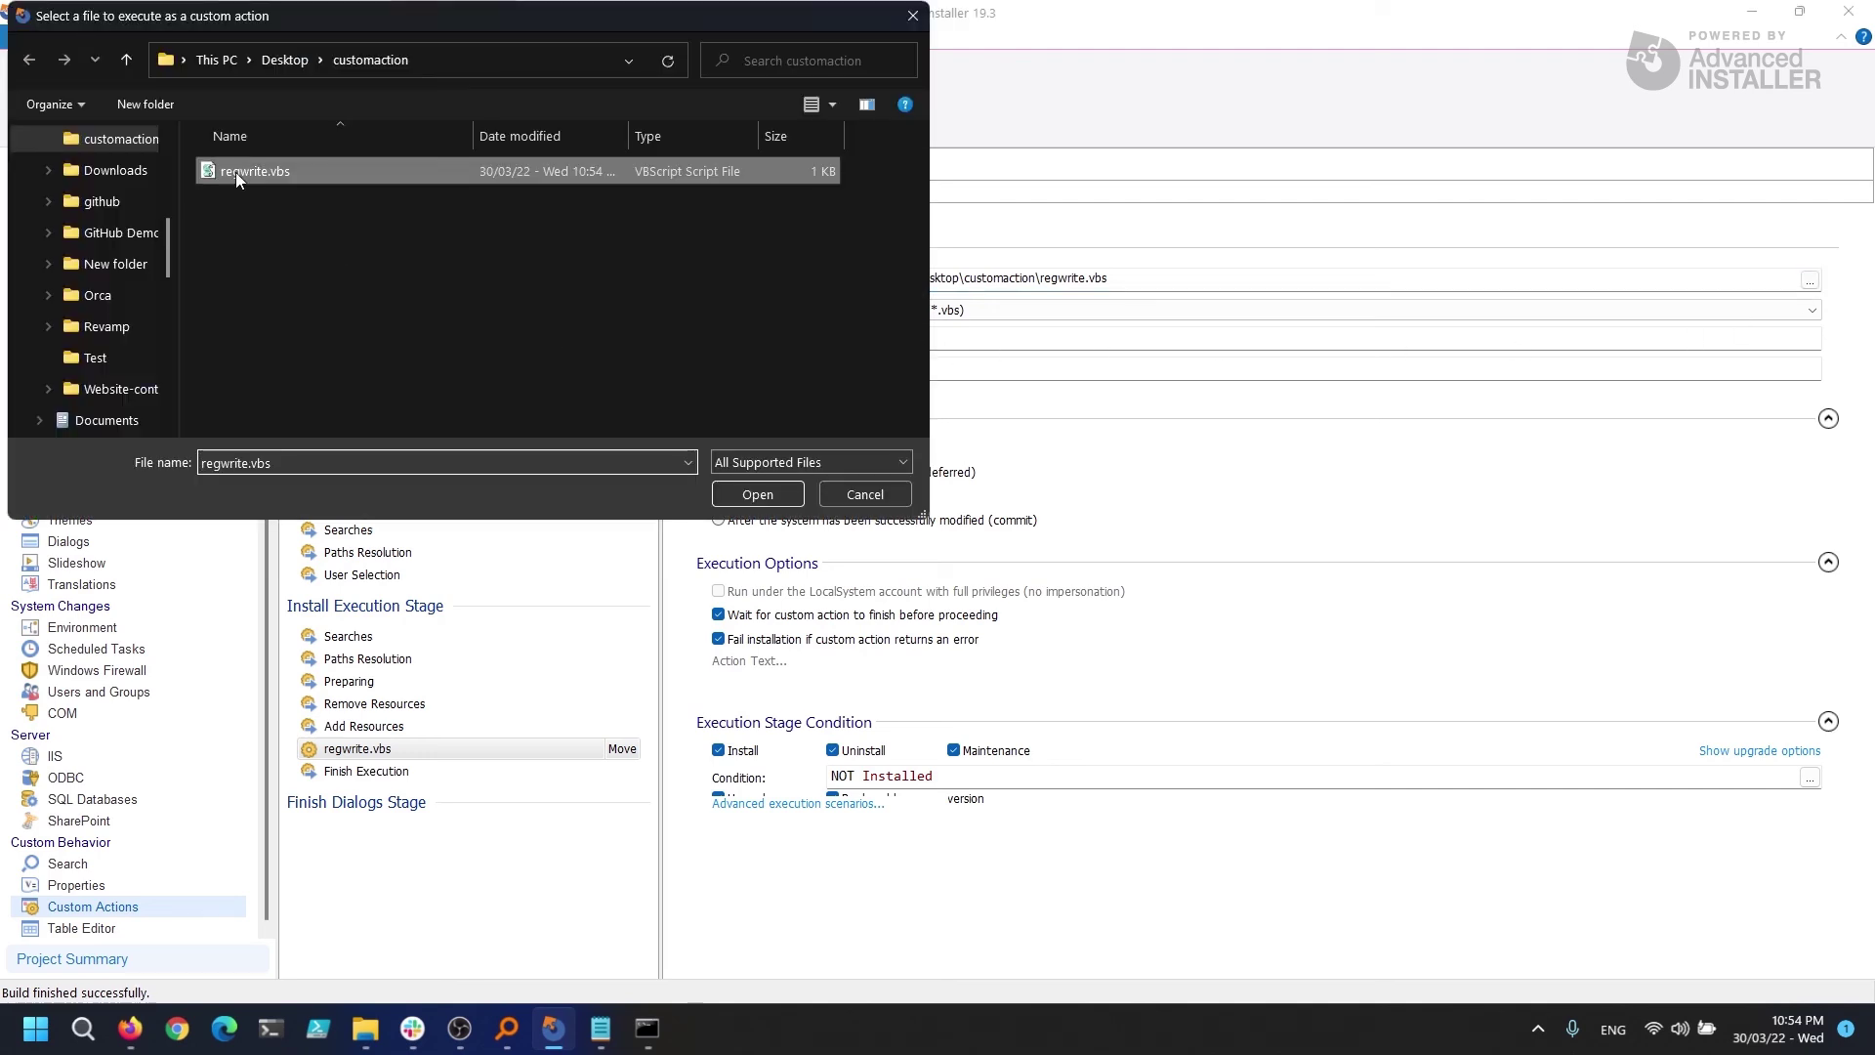
{"action": "double_click", "coordinate": [237, 172]}
{"action": "left_click", "coordinate": [39, 17]}
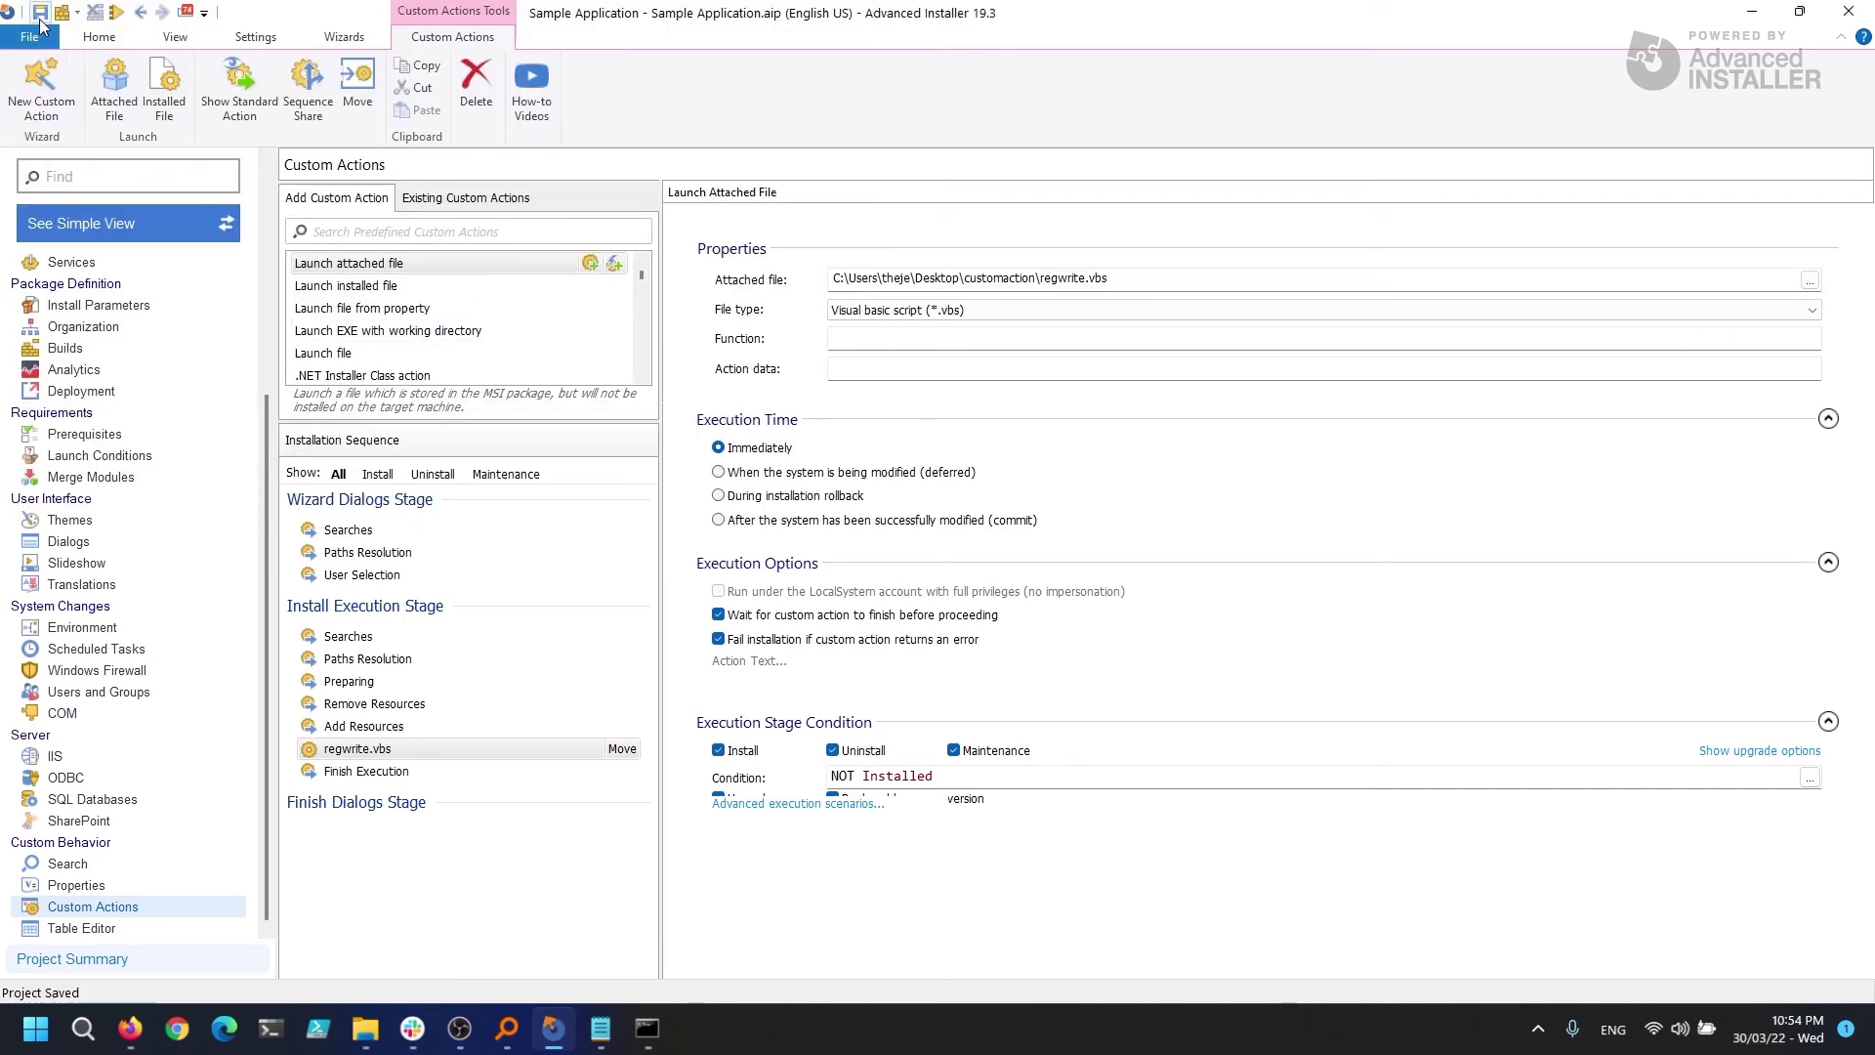
{"action": "left_click", "coordinate": [62, 12]}
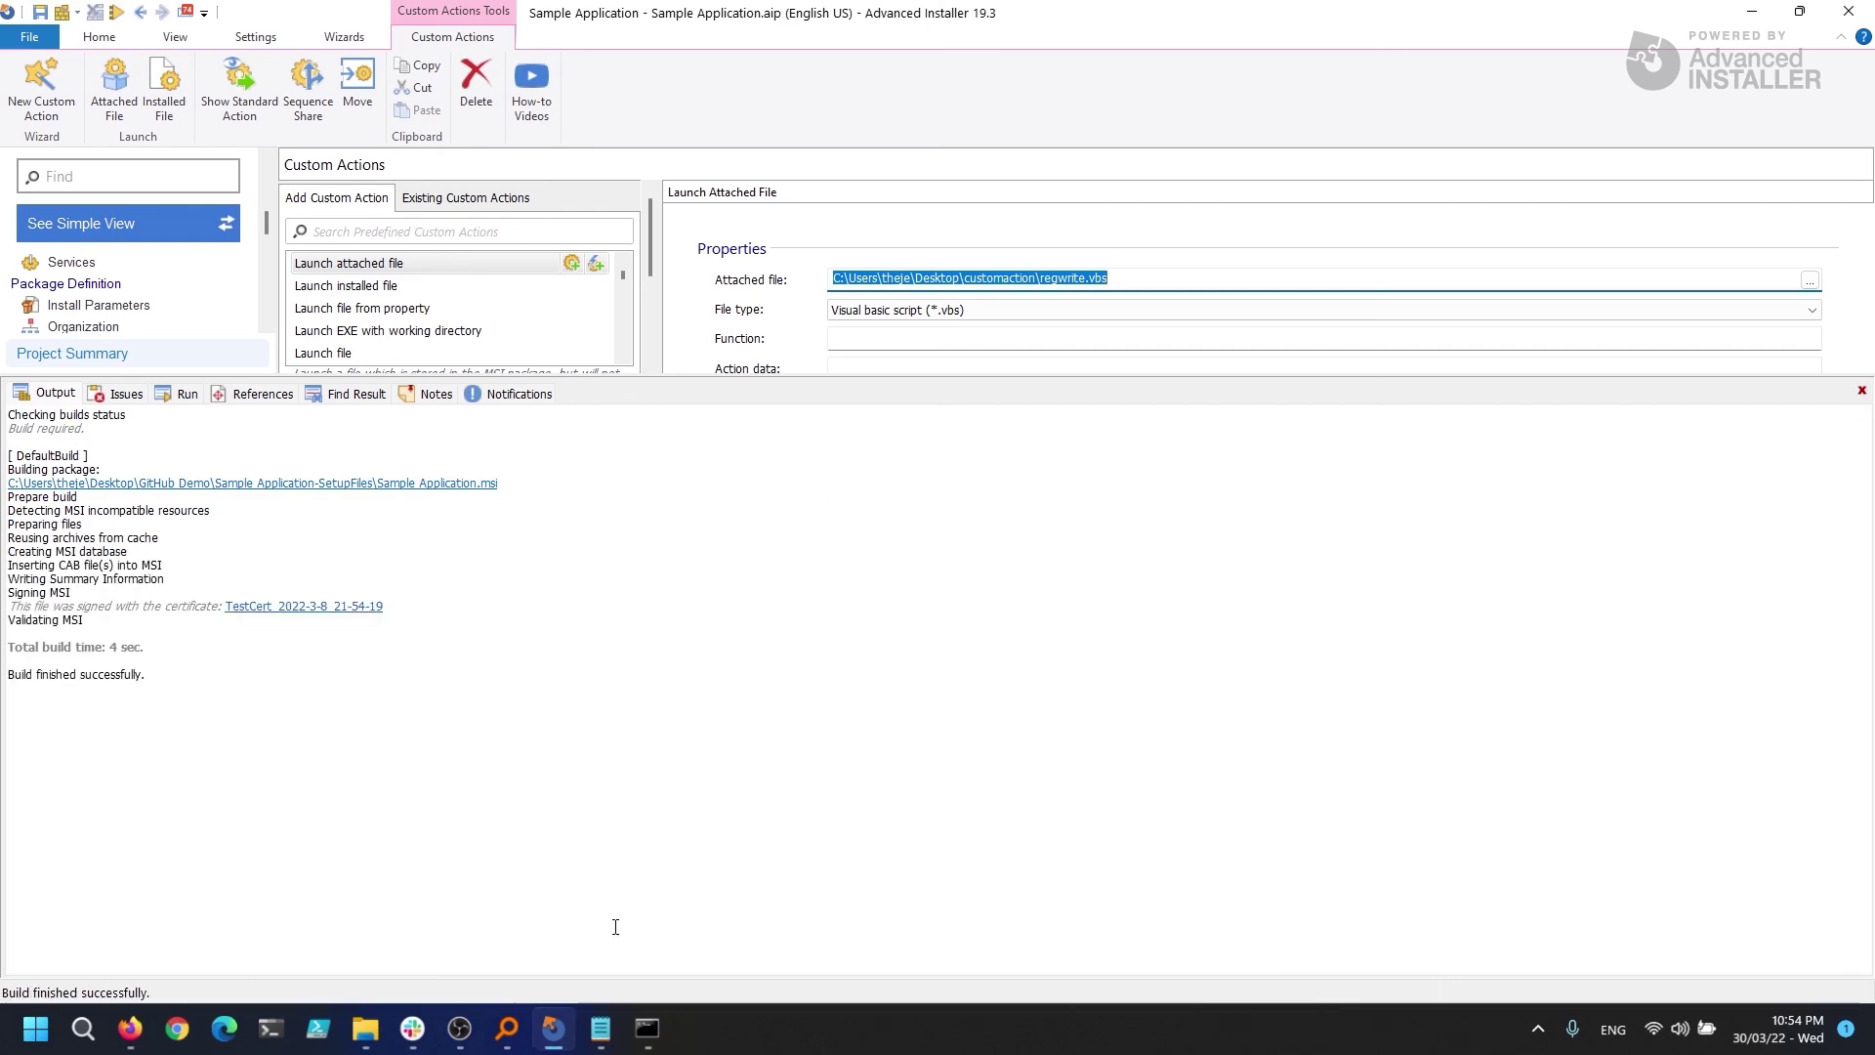
Step: Rerun the previous msiexec verbose-logged install command in the administrator Command Prompt
{"action": "key", "text": "alt+Tab"}
{"action": "key", "text": "Up"}
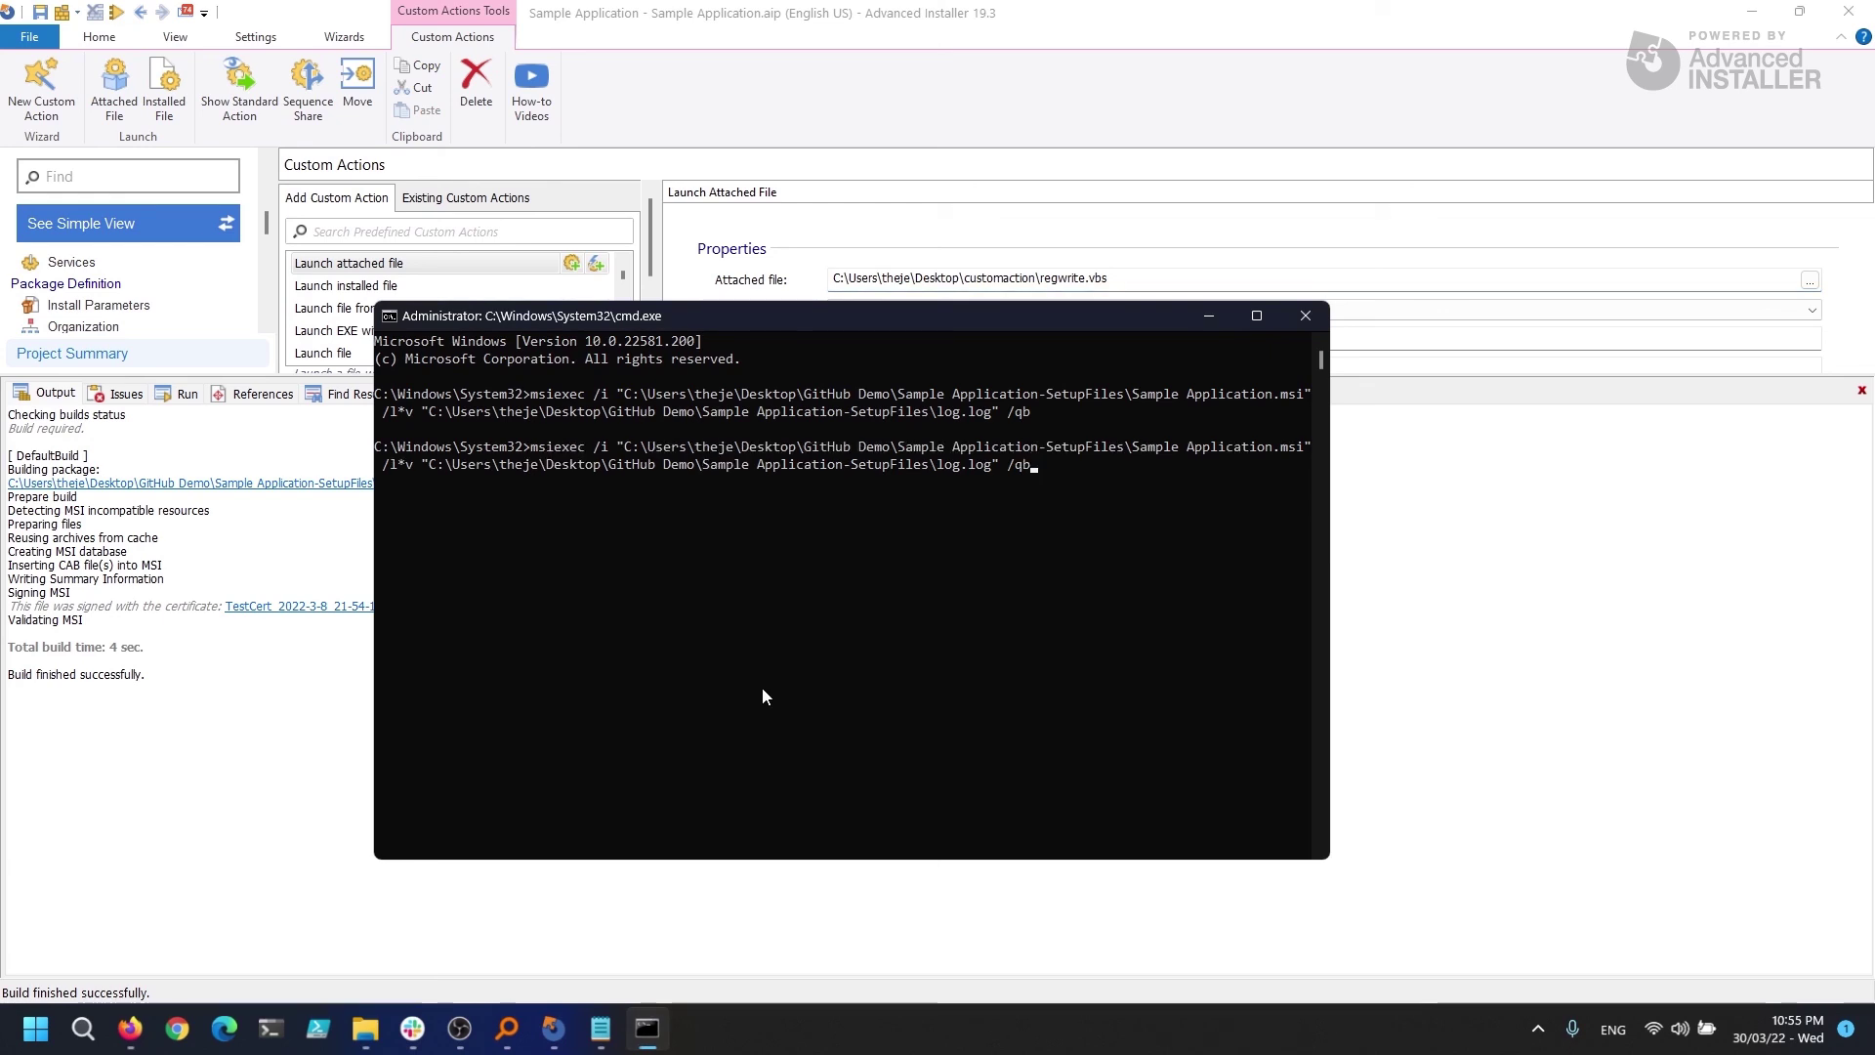
{"action": "key", "text": "Return"}
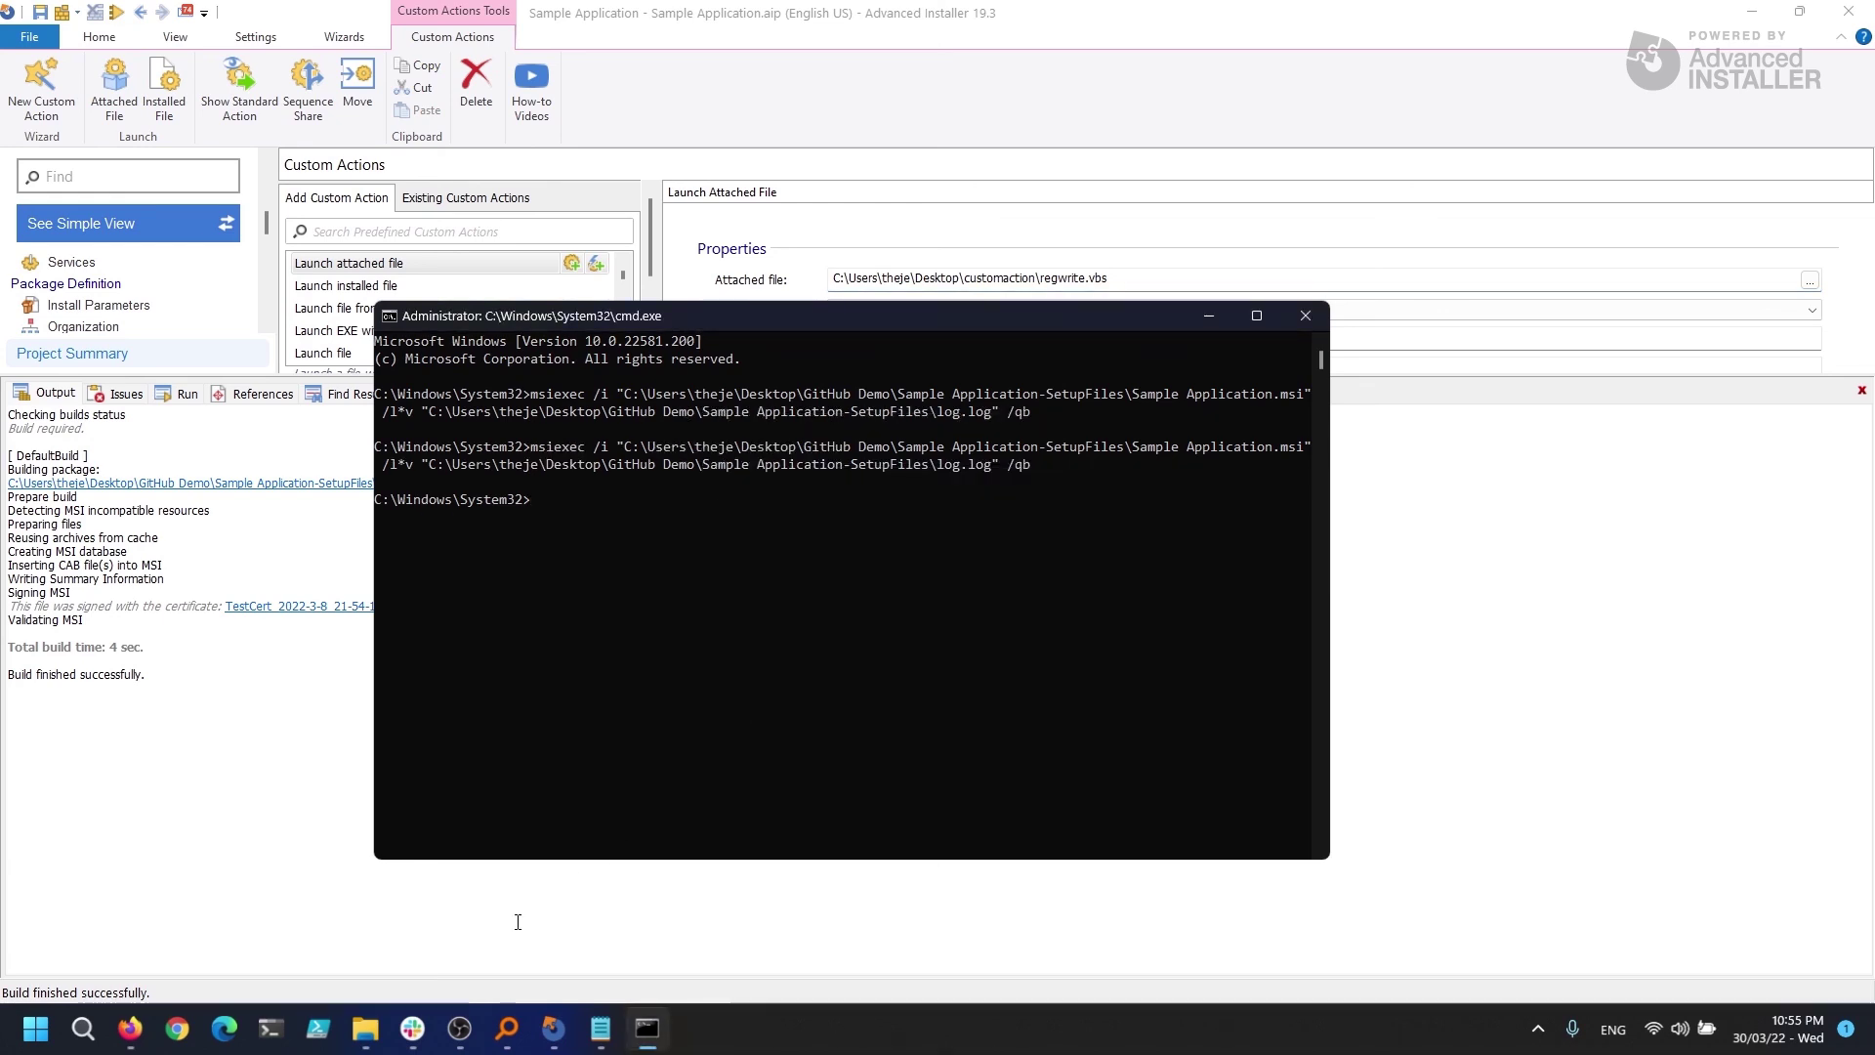
{"action": "left_click", "coordinate": [364, 1029]}
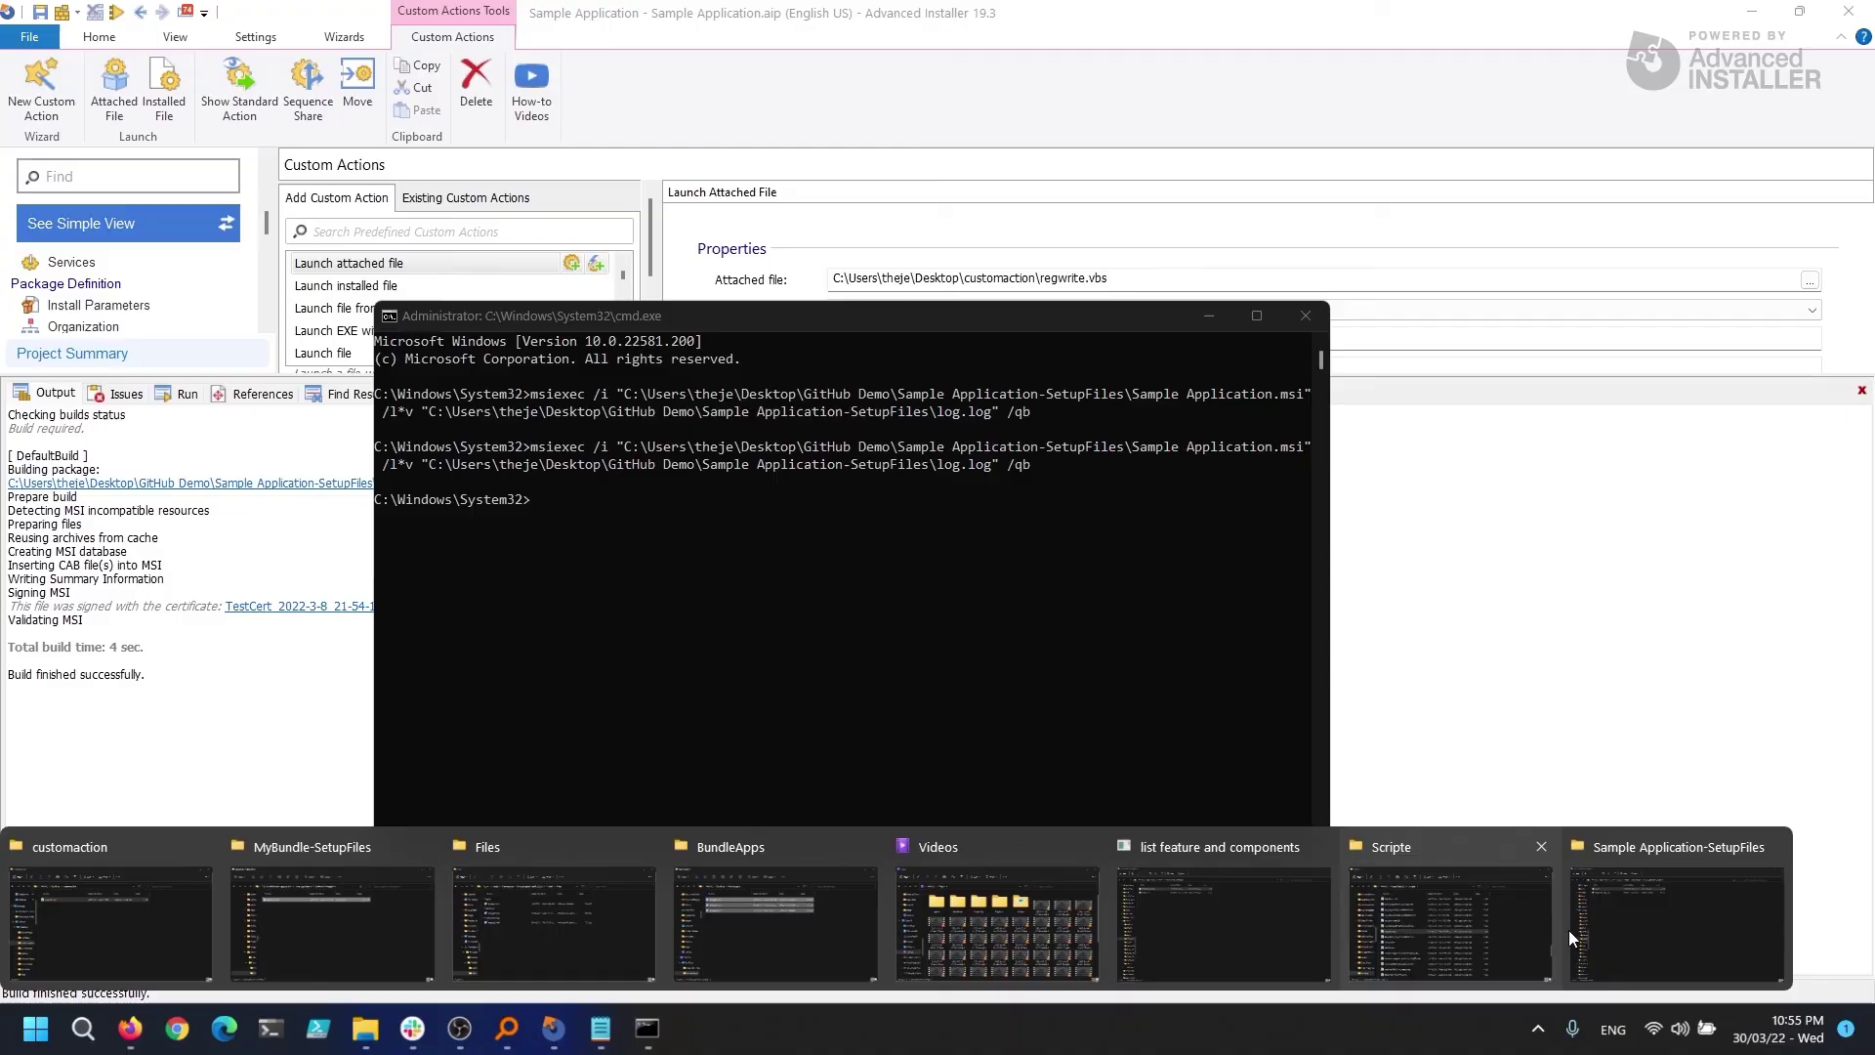
Step: Switch to the Sample Application-SetupFiles folder showing the fresh log.log and rebuilt MSI
{"action": "left_click", "coordinate": [1572, 850]}
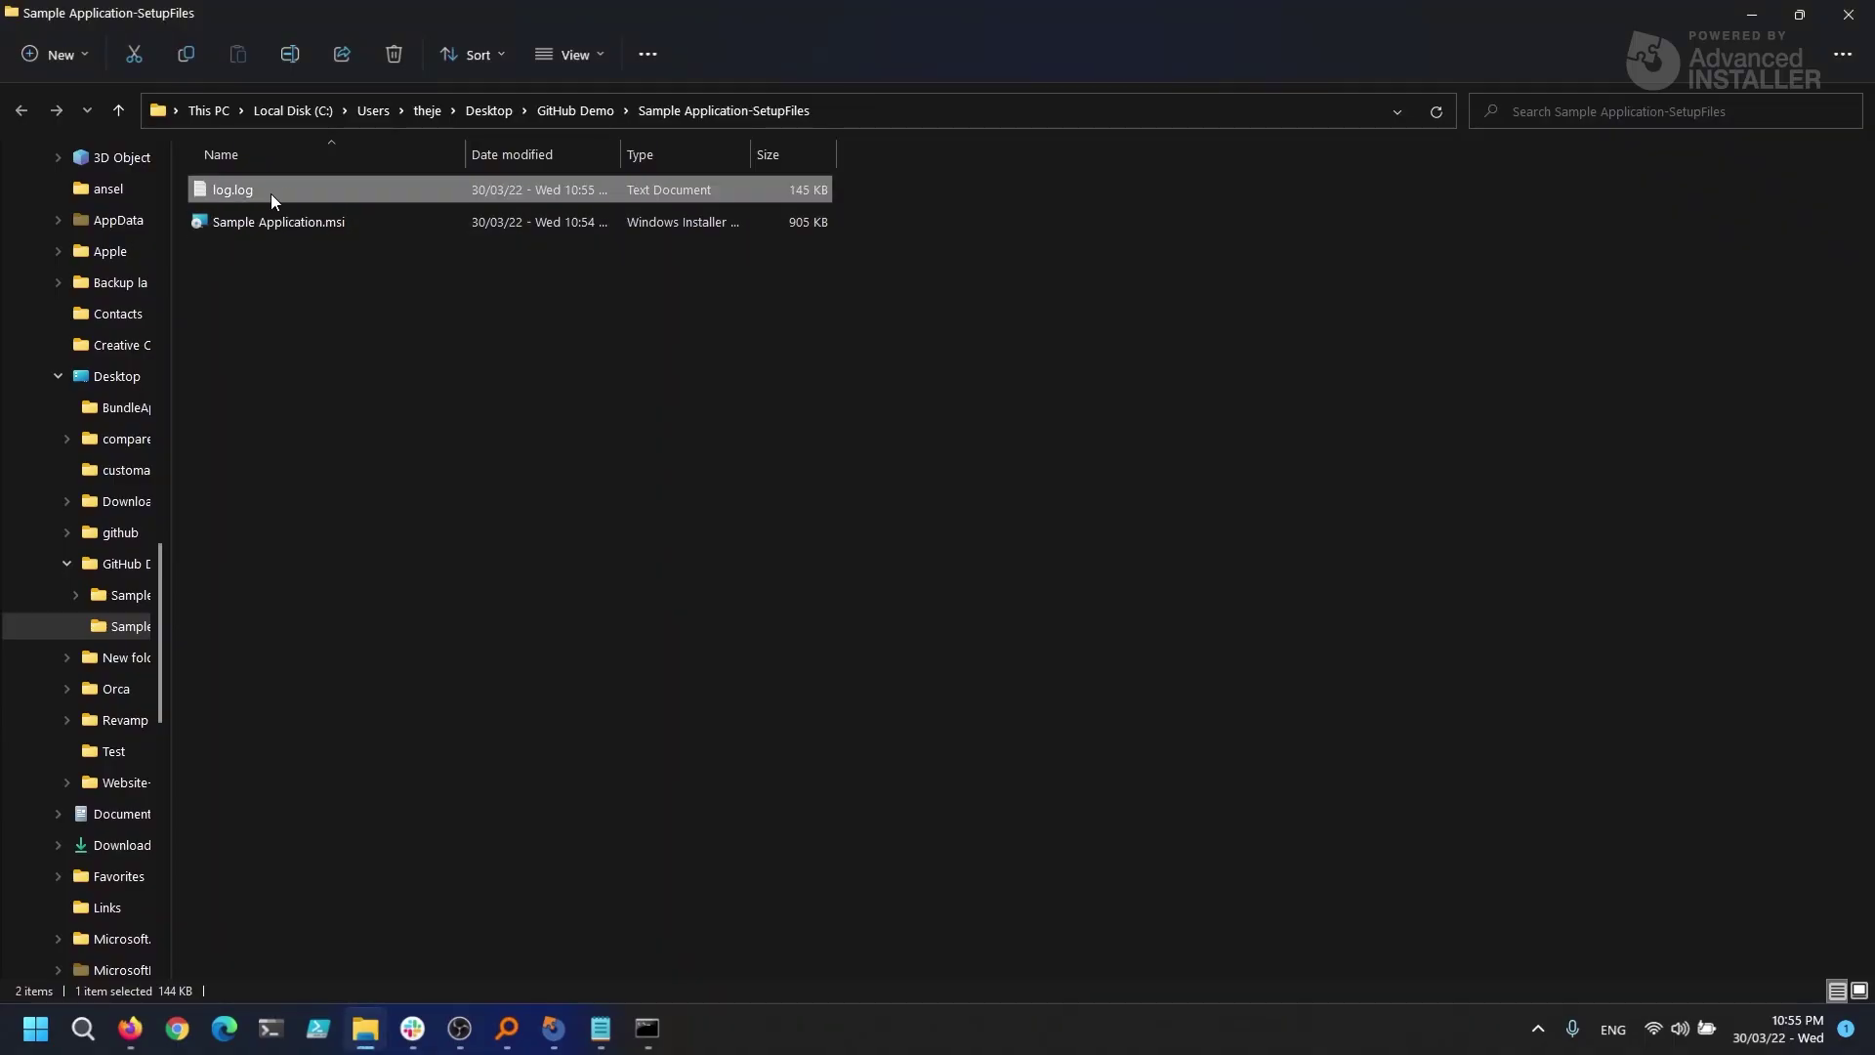